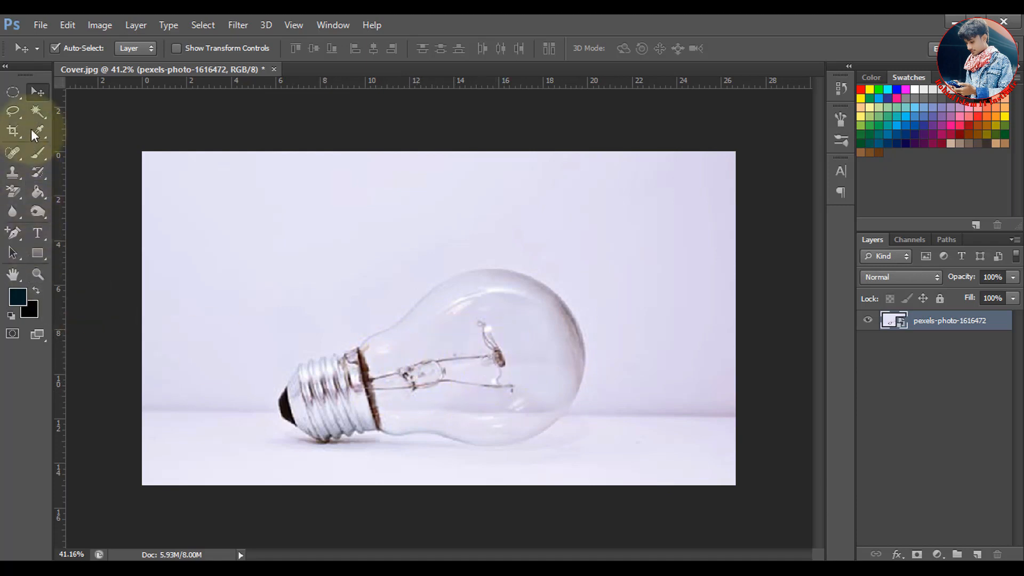
Outline the filament's far end inside the glass bulb with a freehand Lasso selection
click(13, 111)
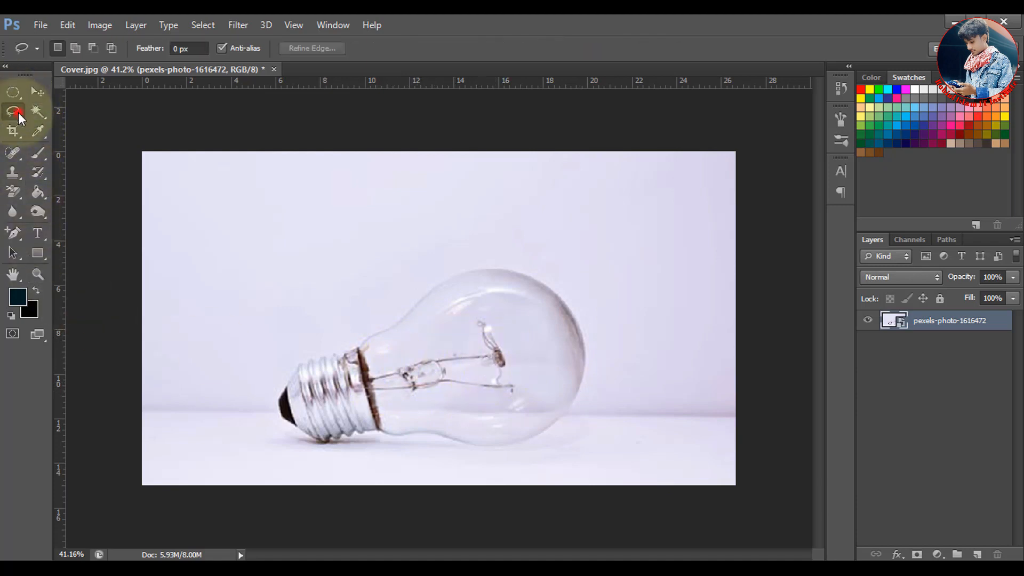
click(16, 115)
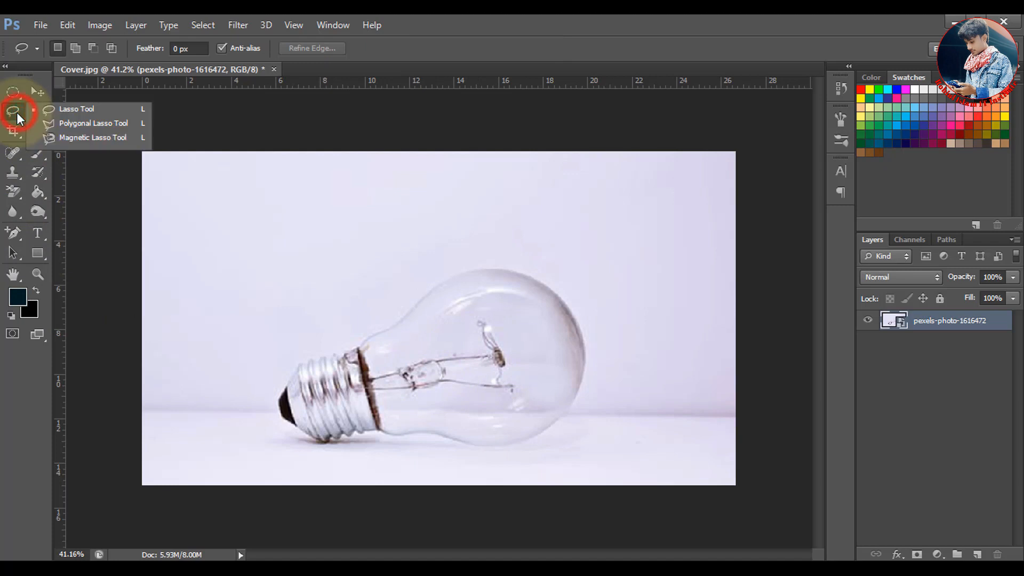
click(84, 111)
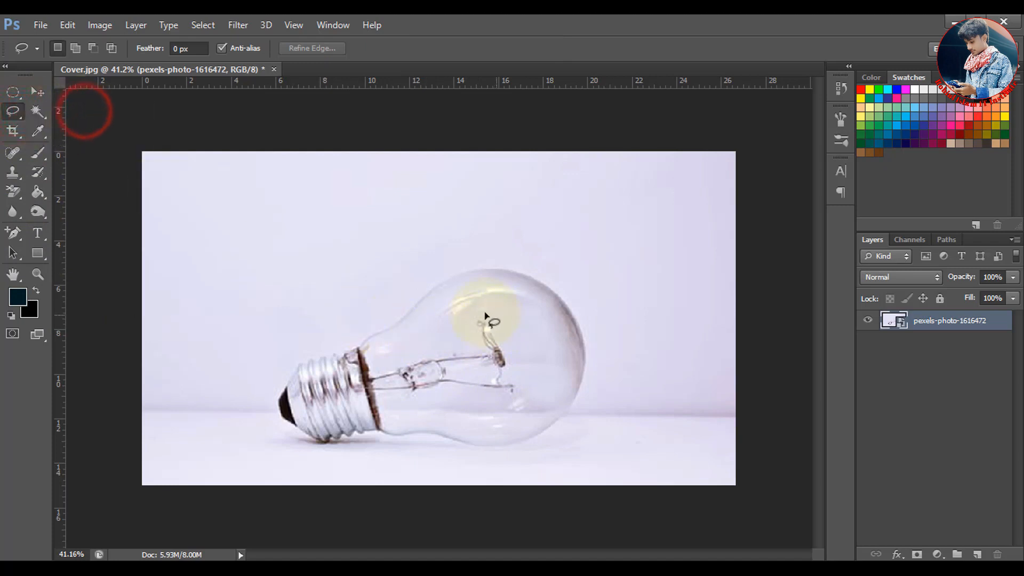
mouse_move(482, 312)
mouse_down()
mouse_move(517, 334)
mouse_move(526, 363)
mouse_move(527, 388)
mouse_move(507, 404)
mouse_move(467, 399)
mouse_move(454, 357)
mouse_move(472, 319)
mouse_move(492, 312)
mouse_up()
key(alt+e)
click(454, 31)
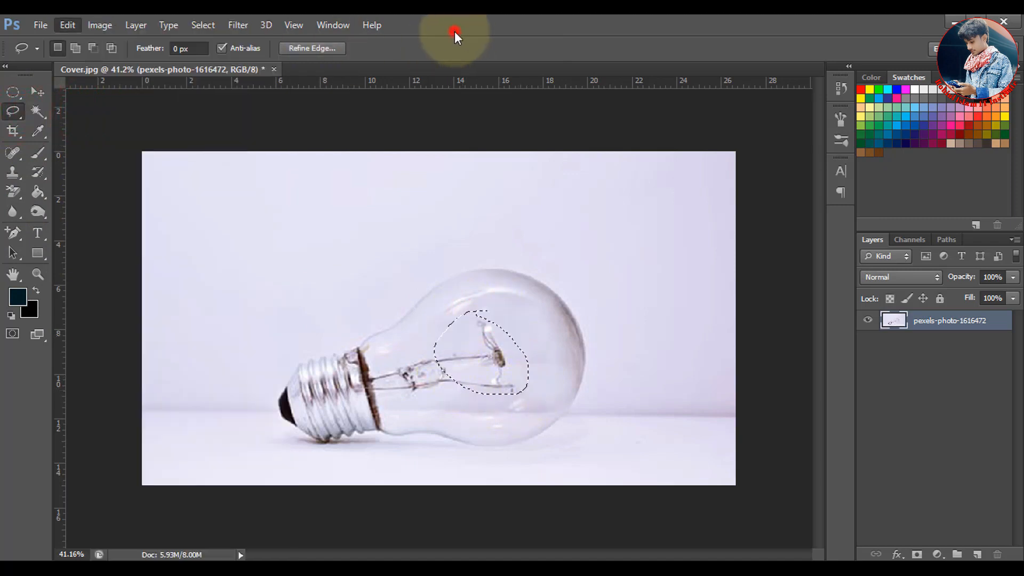
Remove the selected filament end with a Content-Aware fill at 100% opacity in Normal mode, and clear the selection
click(66, 24)
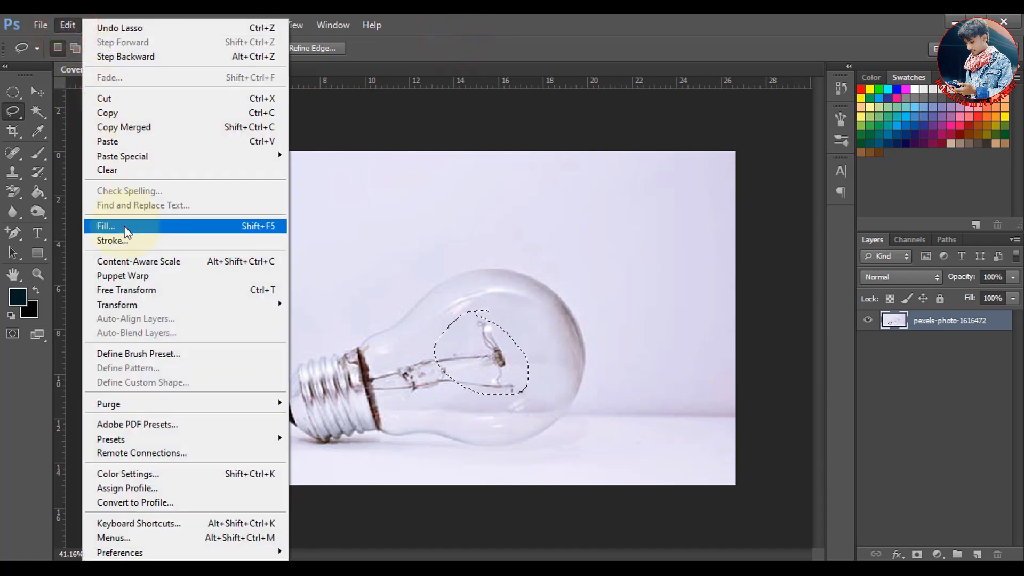
click(125, 228)
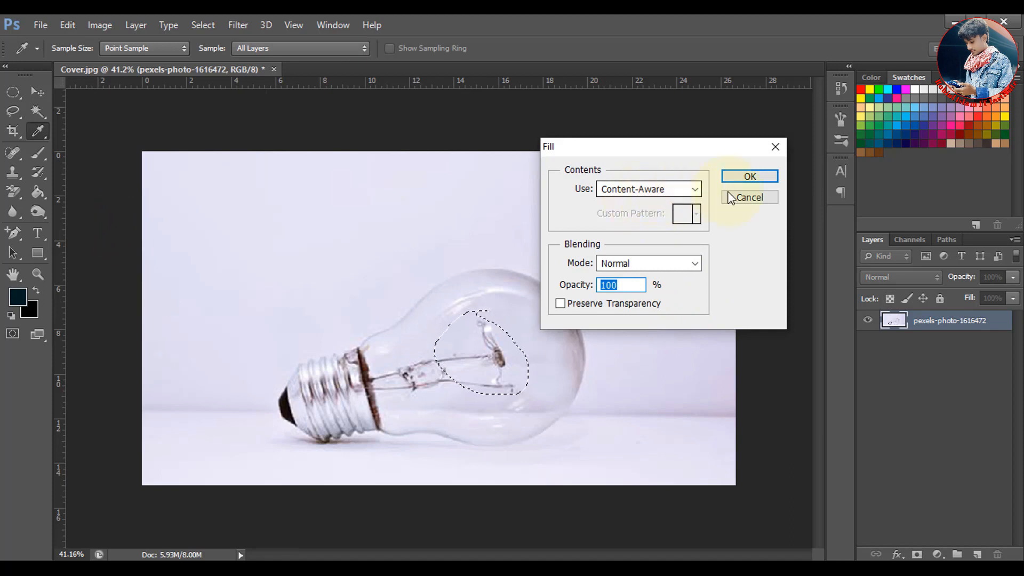
click(753, 178)
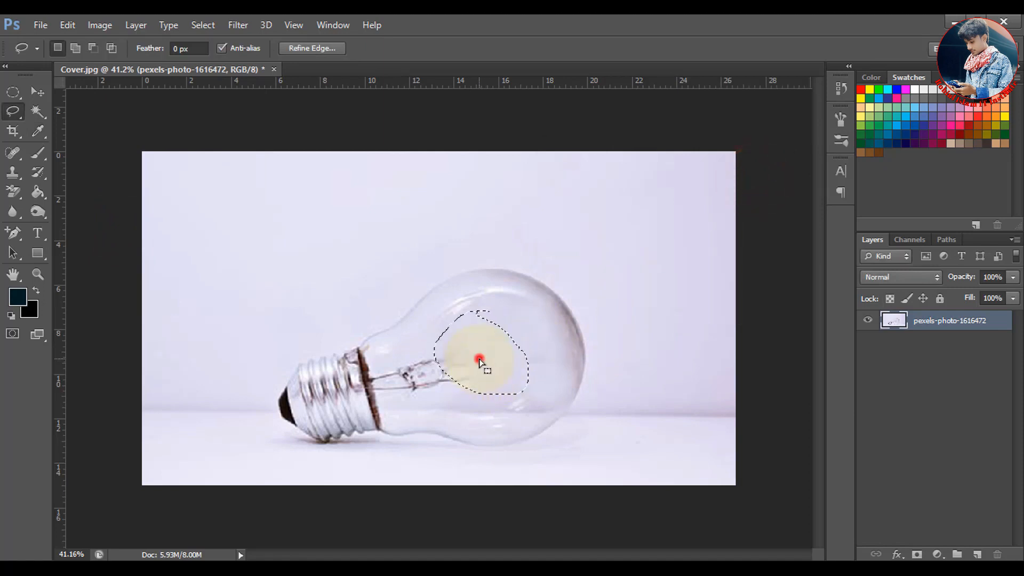
click(479, 362)
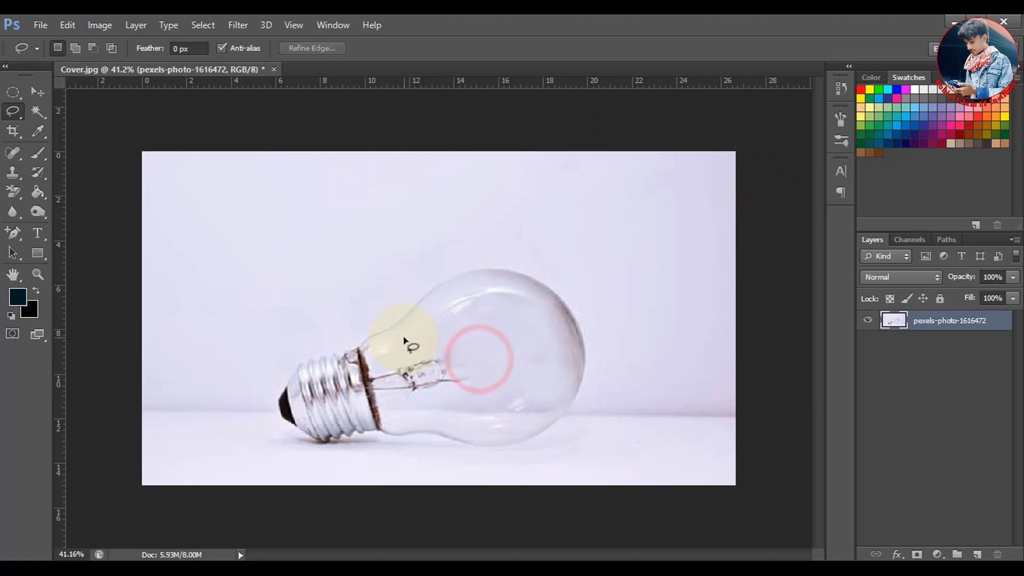
Lasso the glass filament mount and its adjoining wires, remove them with a Content-Aware fill, and deselect
mouse_move(393, 351)
mouse_down()
mouse_move(393, 374)
mouse_move(424, 399)
mouse_move(487, 381)
mouse_move(489, 364)
mouse_move(466, 342)
mouse_move(392, 353)
mouse_up()
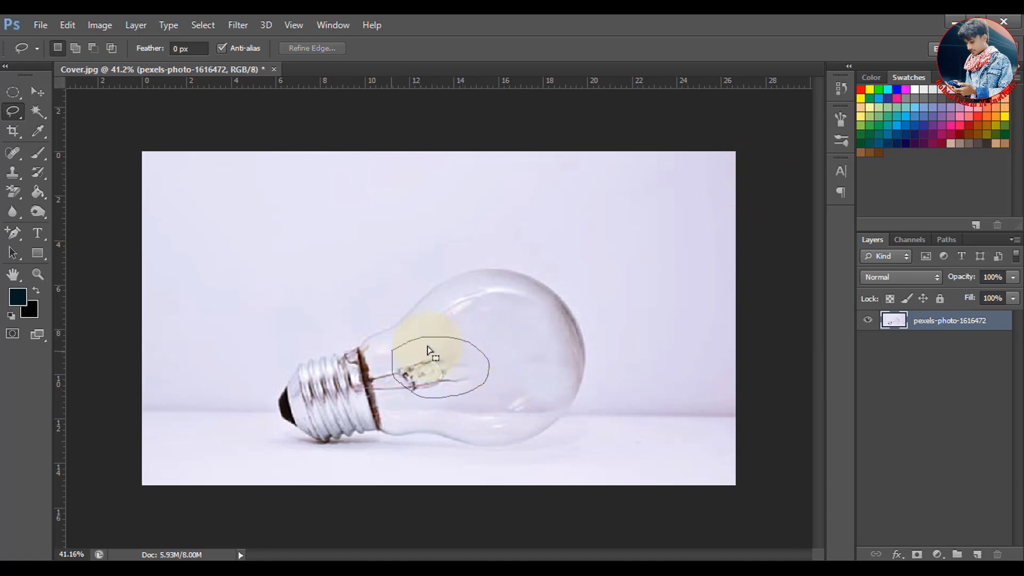
click(68, 25)
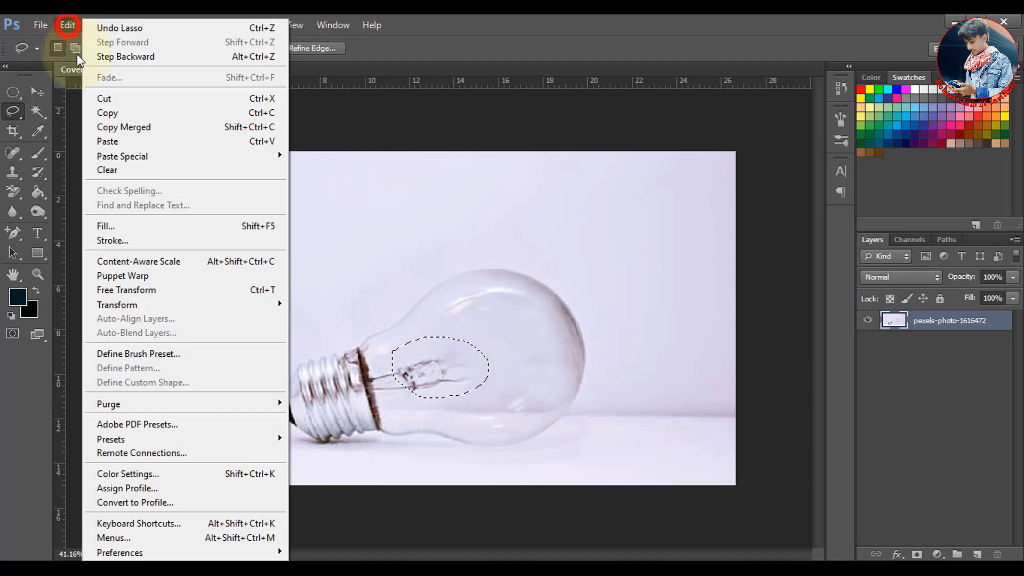
click(110, 222)
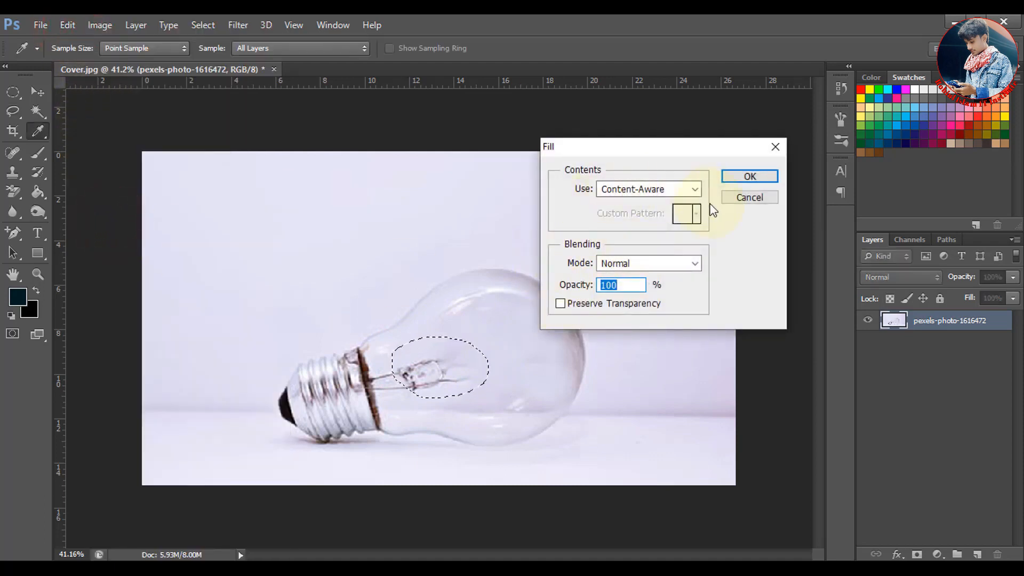
click(734, 176)
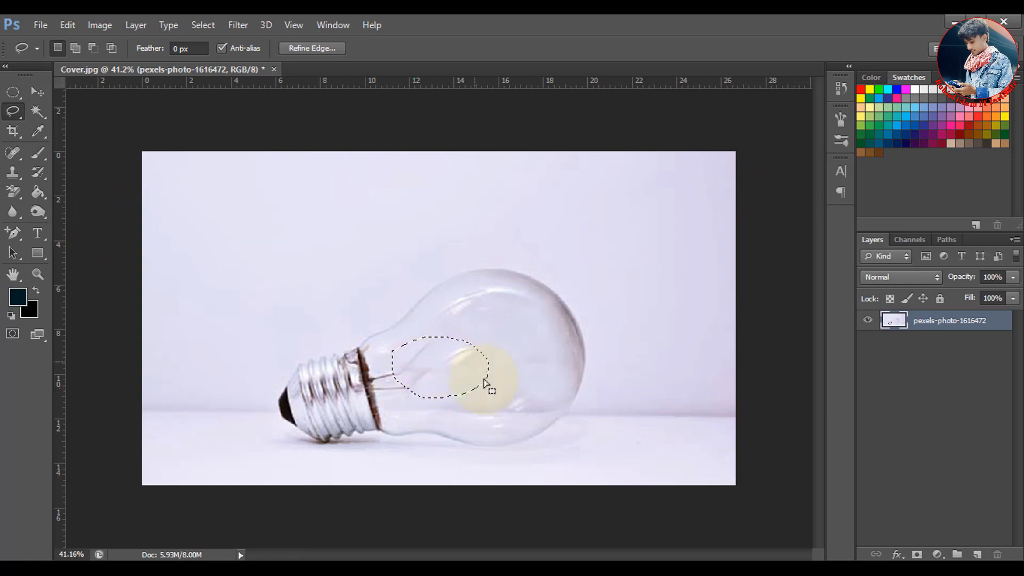
click(499, 366)
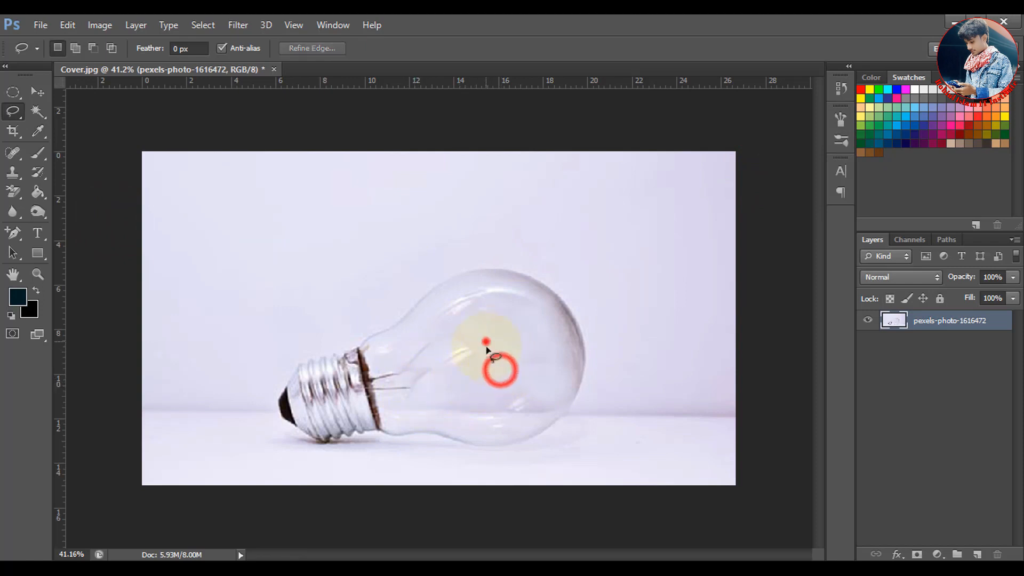
Lasso the leftover smudge in the bulb's middle, clean it with a Content-Aware fill, and deselect
mouse_move(485, 342)
mouse_down()
mouse_move(419, 387)
mouse_move(408, 371)
mouse_move(418, 337)
mouse_move(488, 338)
mouse_up()
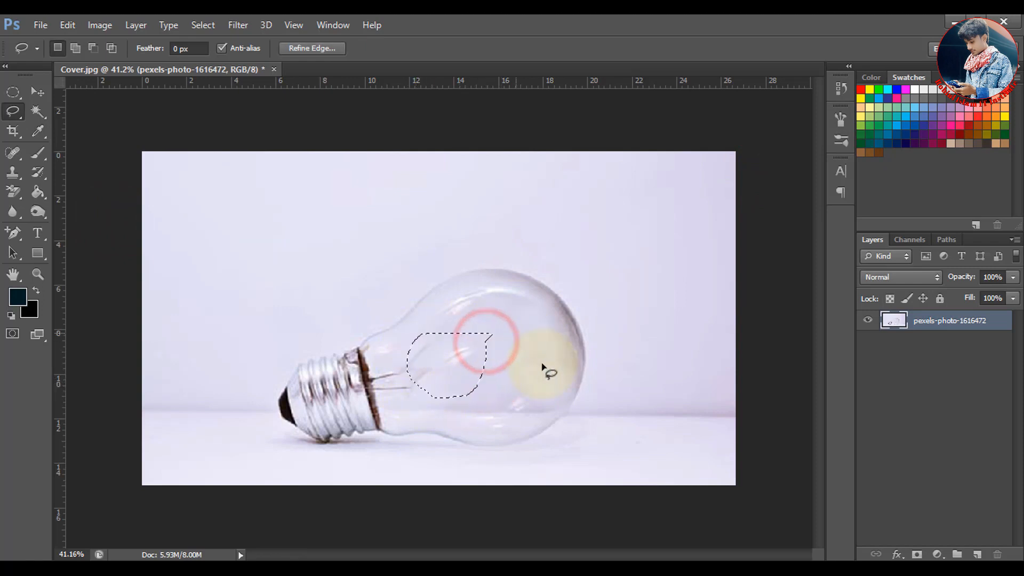
click(65, 25)
click(124, 226)
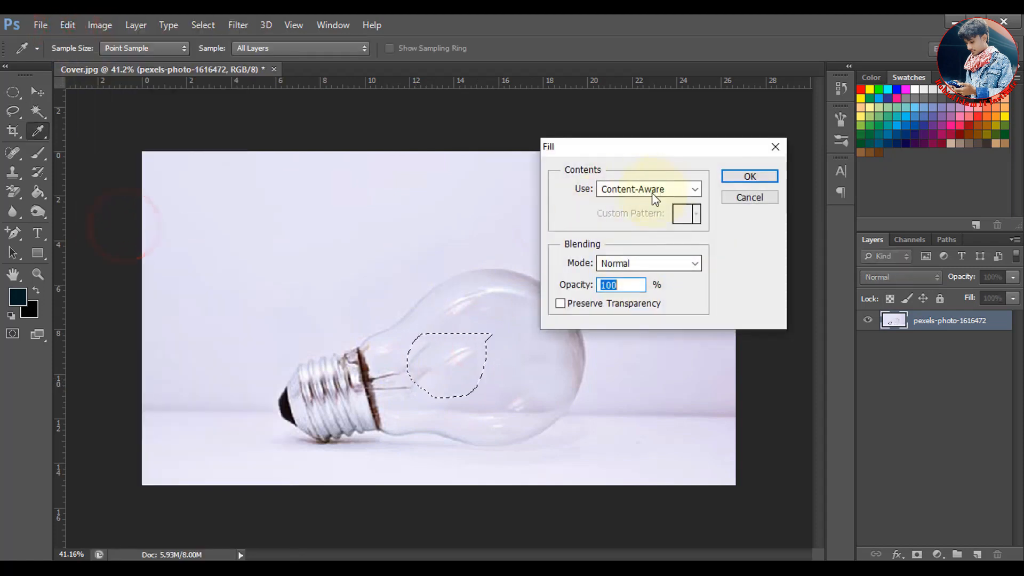
click(750, 176)
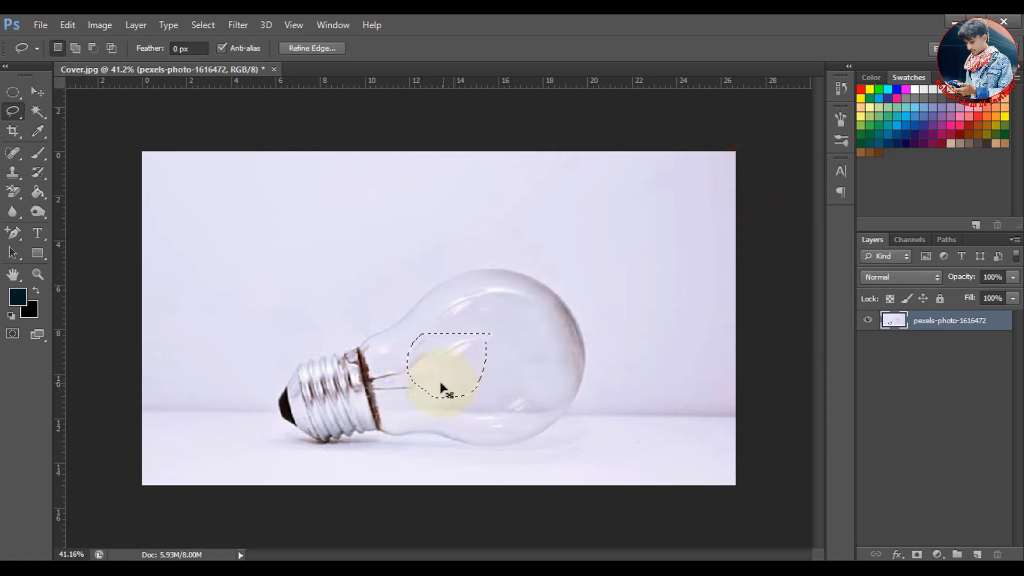
key(ctrl+d)
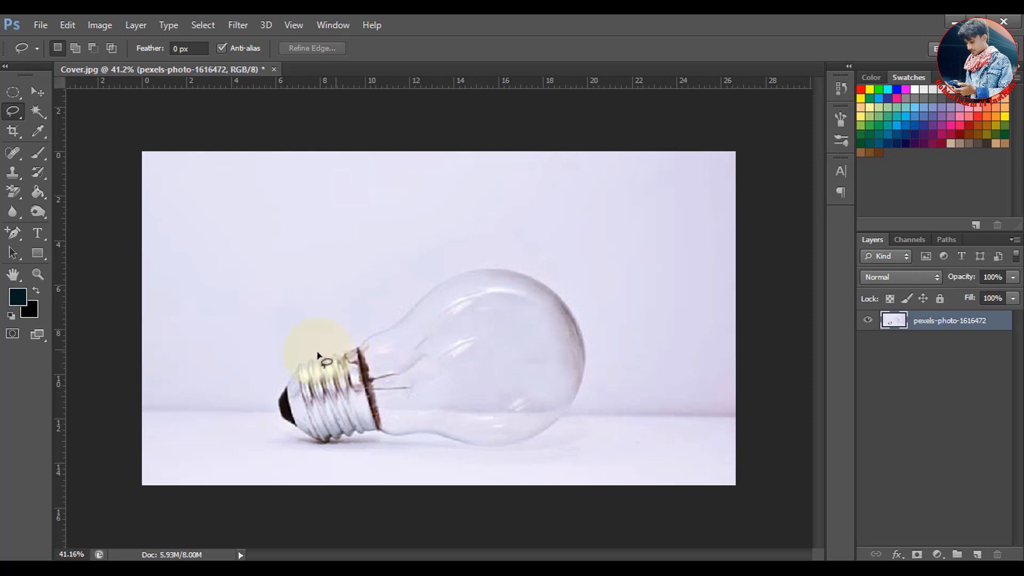
Clone clean glass over the remaining wires and dark rim beside the screw base using a size 90 Clone Stamp
drag(16, 176, 75, 171)
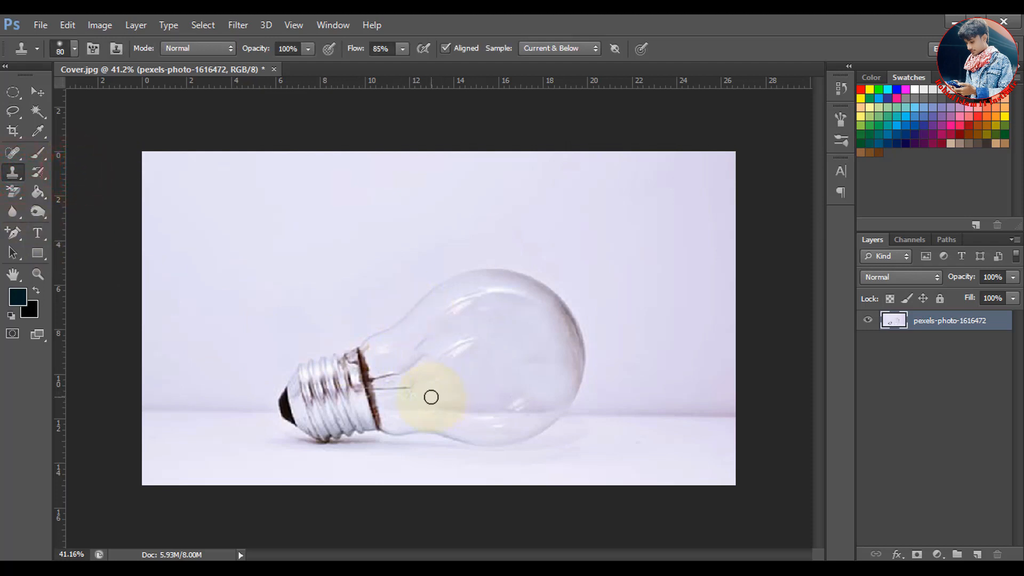
key(bracketright)
alt+click(449, 388)
click(415, 391)
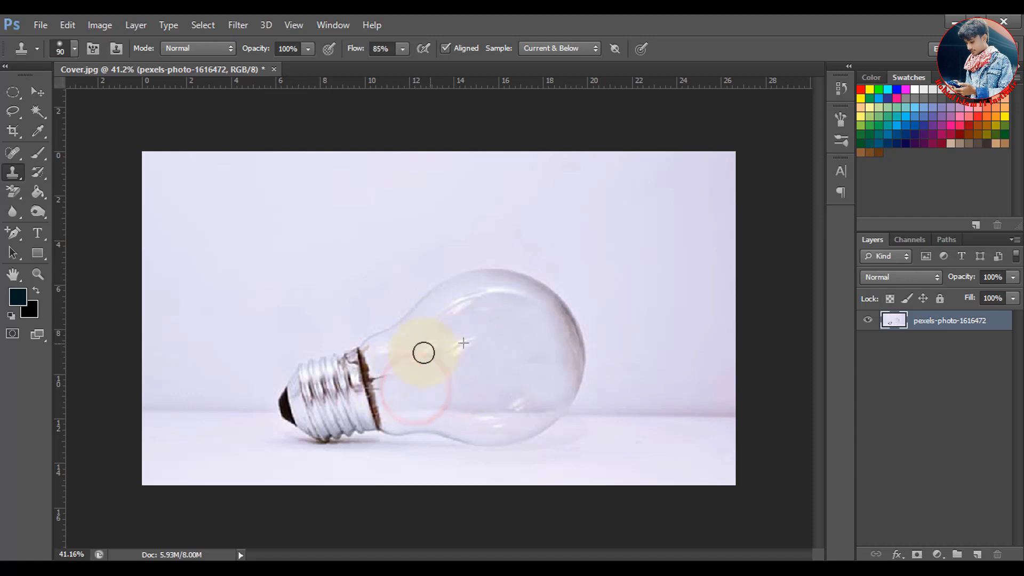
click(379, 348)
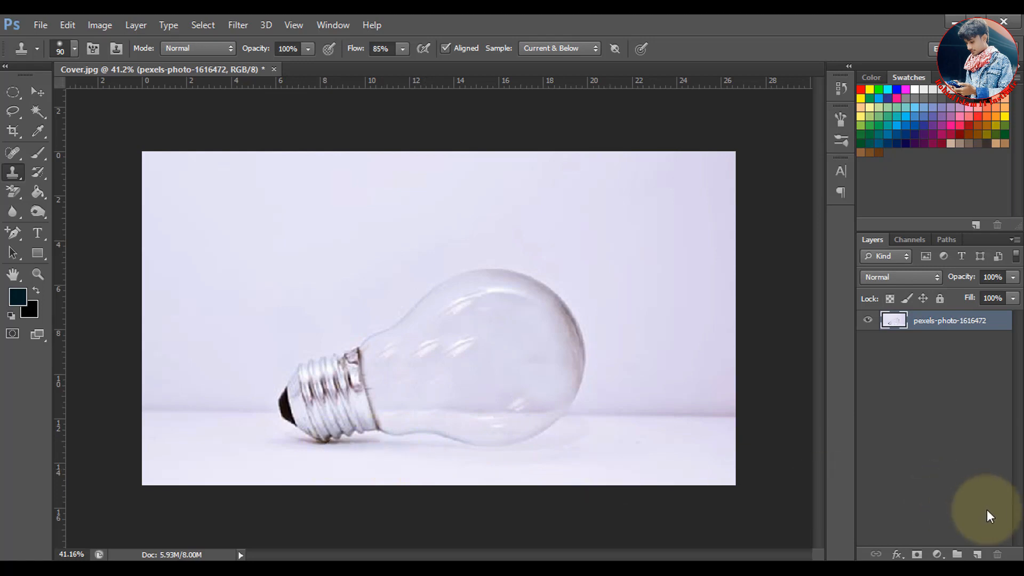
Add a new layer and make a wide, thin elliptical selection just below the bulb, from the screw base to the glass's far end
click(979, 554)
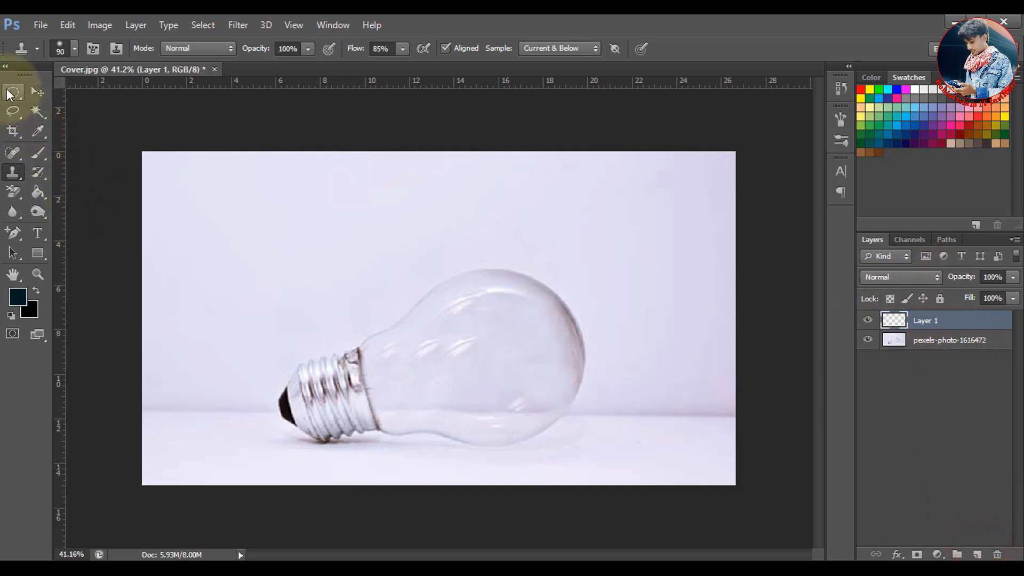
click(12, 94)
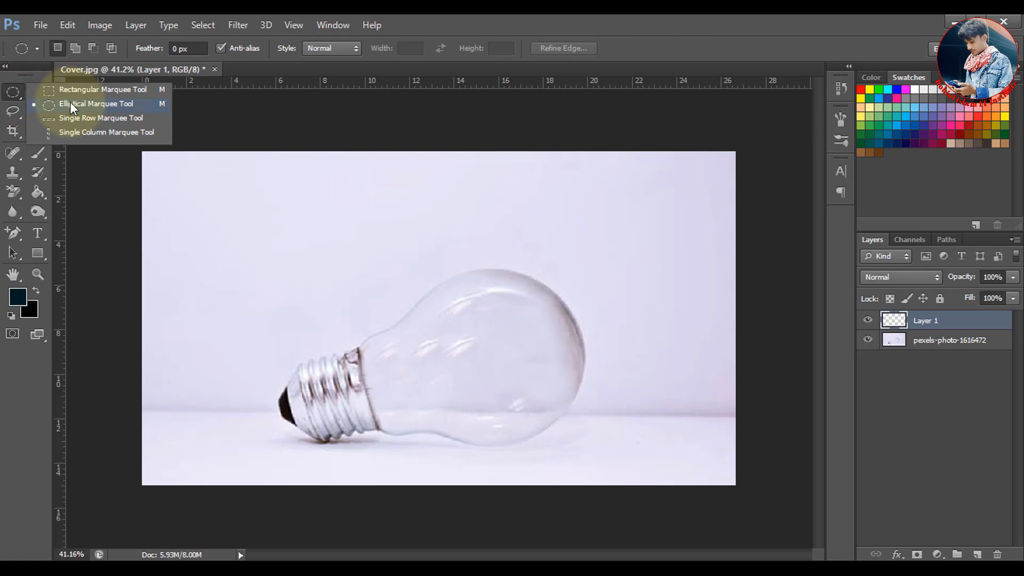
click(69, 104)
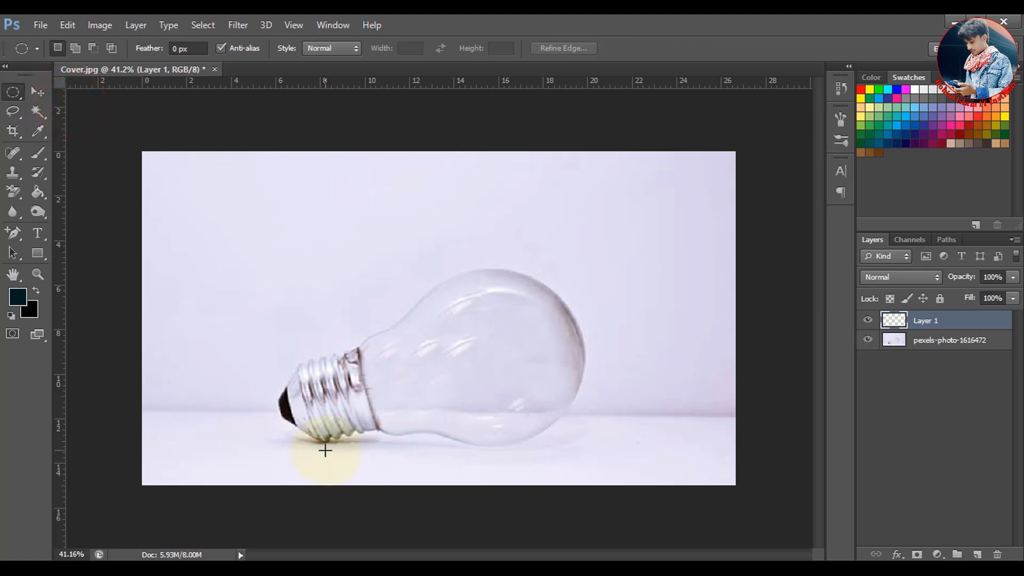
drag(325, 450, 364, 458)
drag(424, 468, 553, 464)
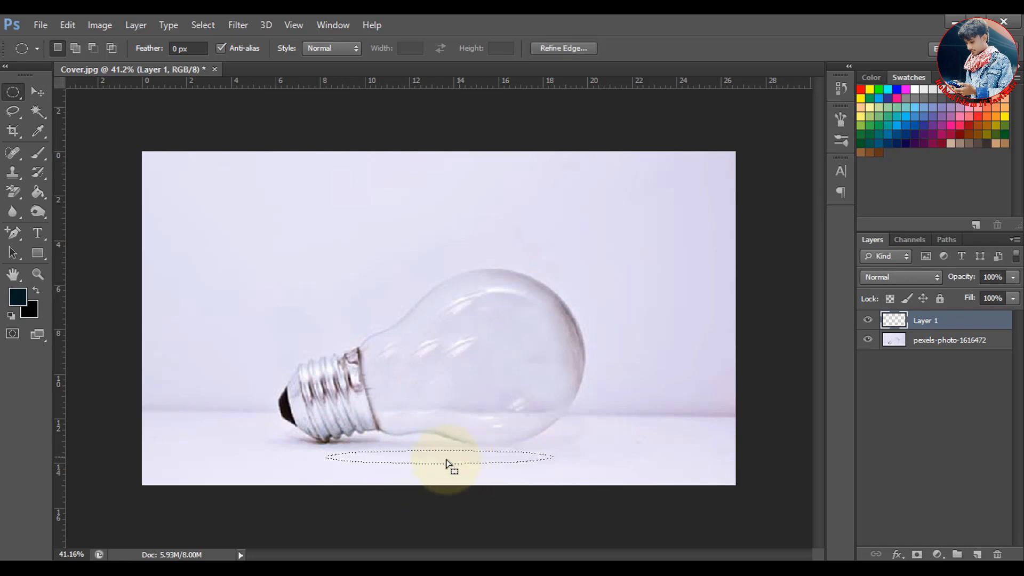
Set the foreground color to #050505, fill the elliptical selection with the Paint Bucket, and deselect
click(36, 197)
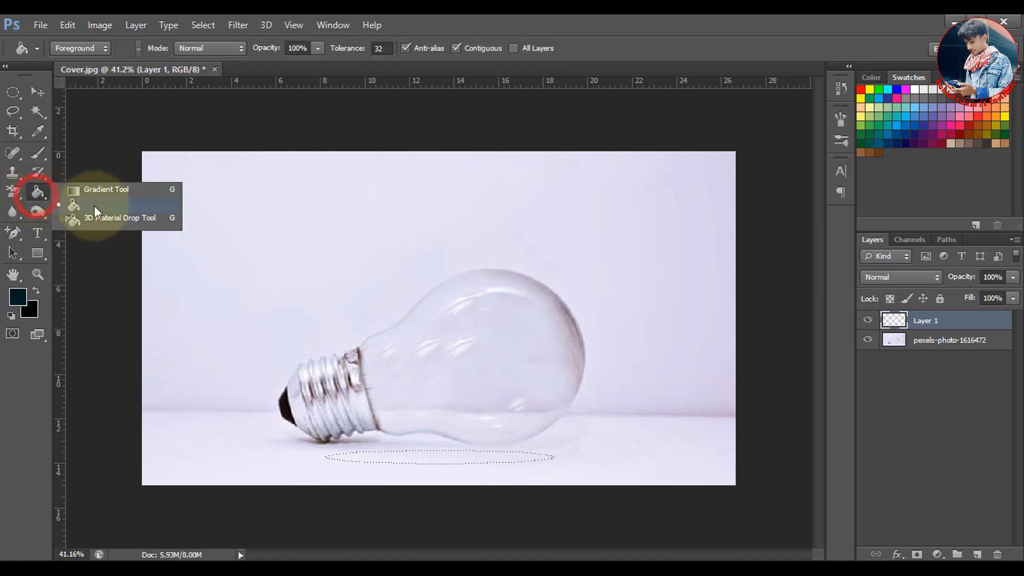
click(109, 206)
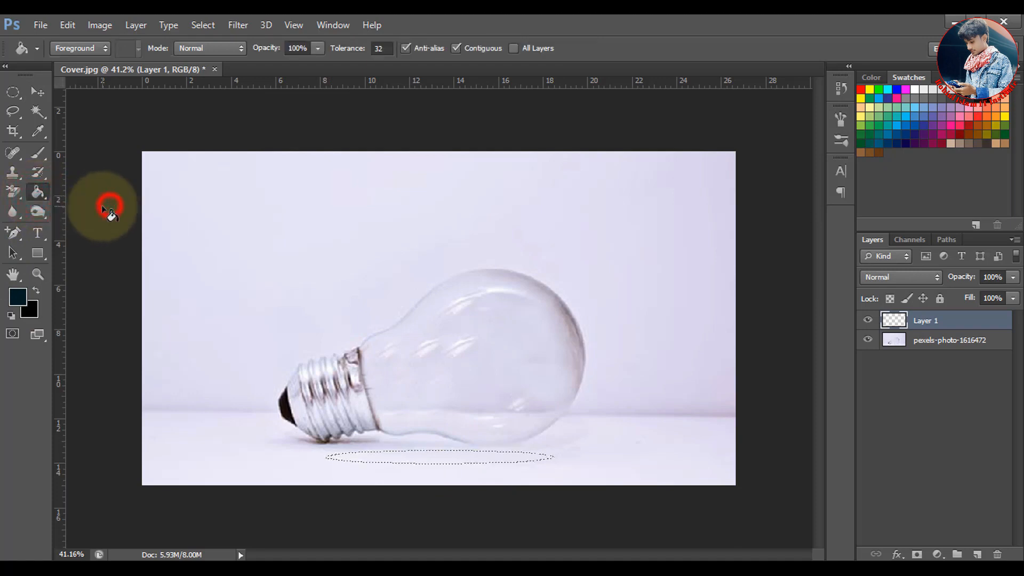
click(21, 296)
drag(567, 302, 604, 332)
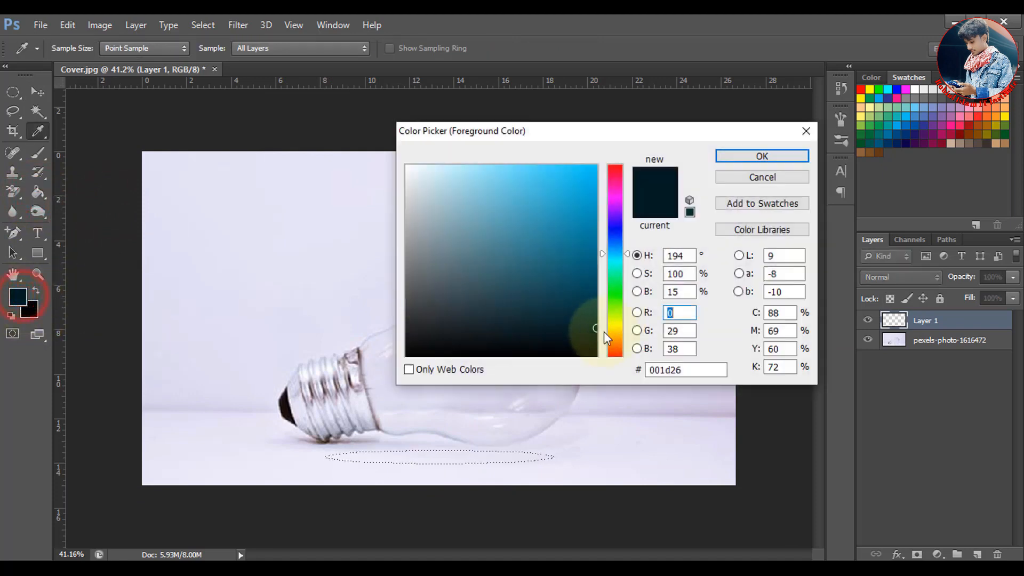
drag(462, 350, 407, 355)
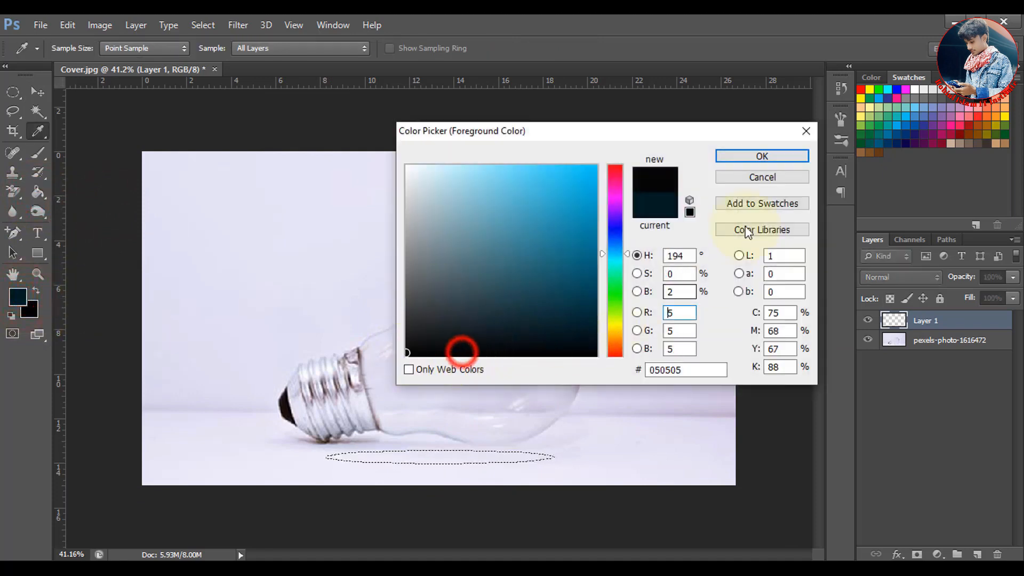
click(759, 155)
key(g)
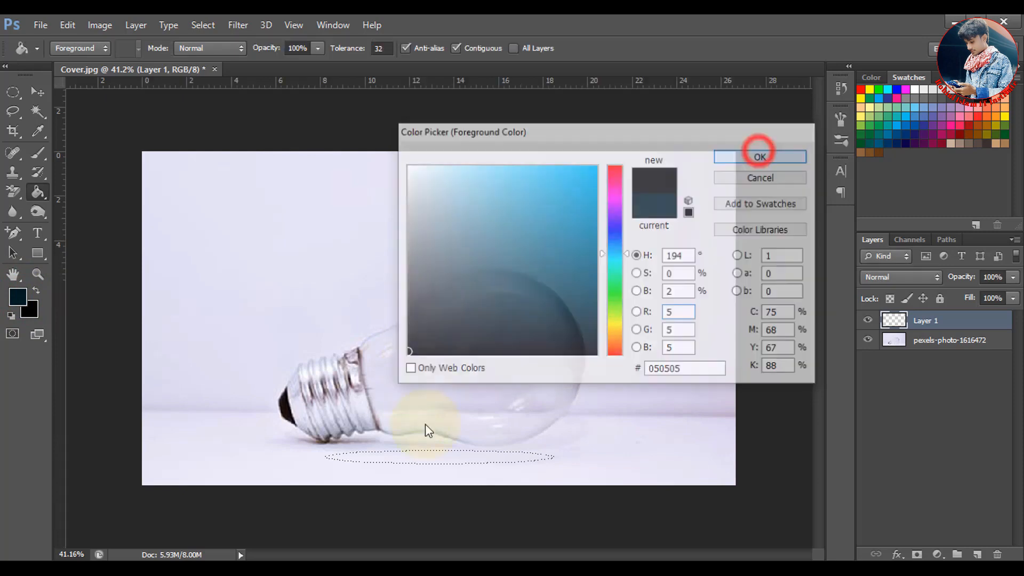
click(435, 456)
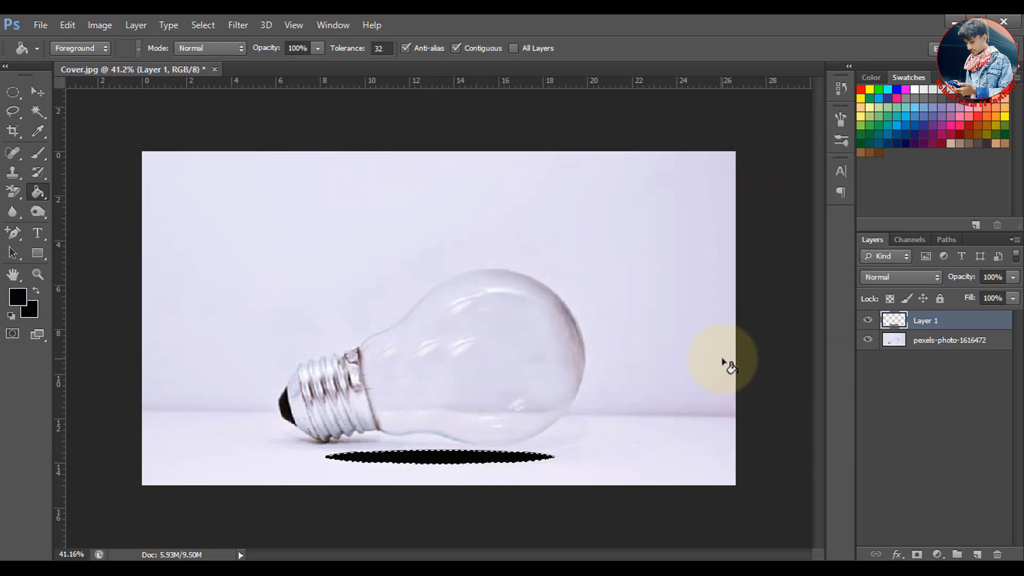
key(ctrl+d)
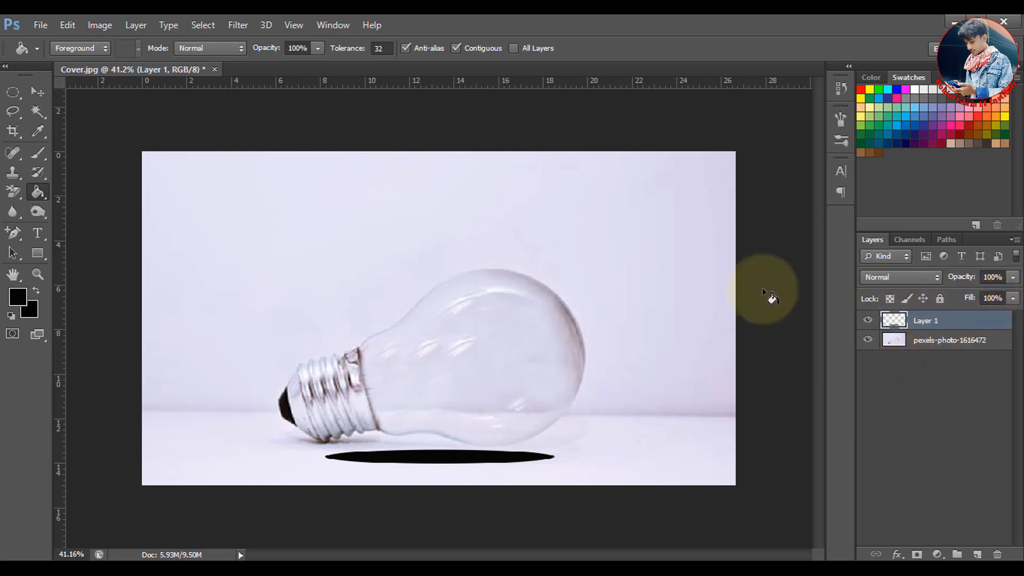
Soften the black ellipse beneath the bulb with a Gaussian Blur of 12.7 pixels radius
click(240, 25)
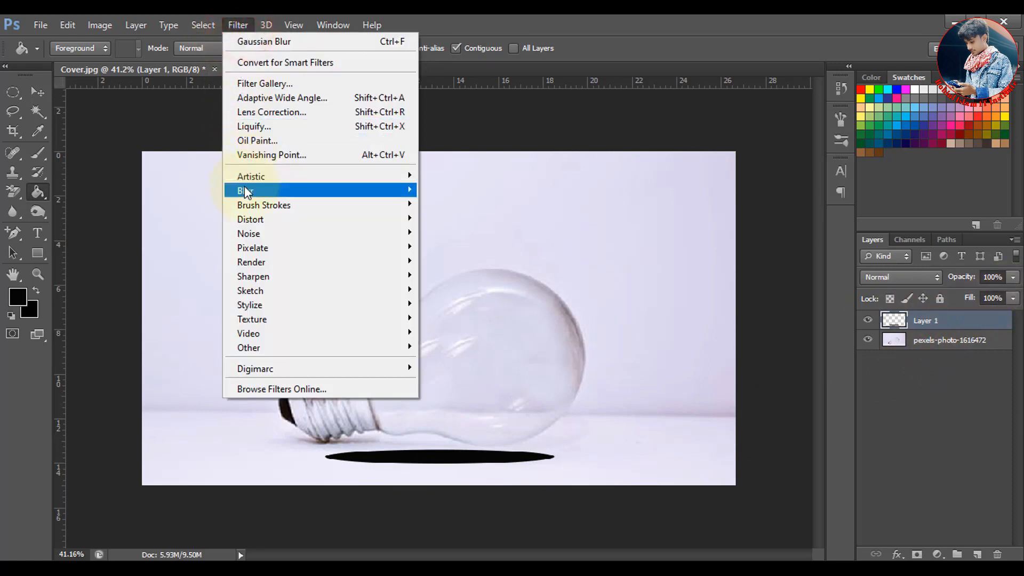
mouse_move(246, 193)
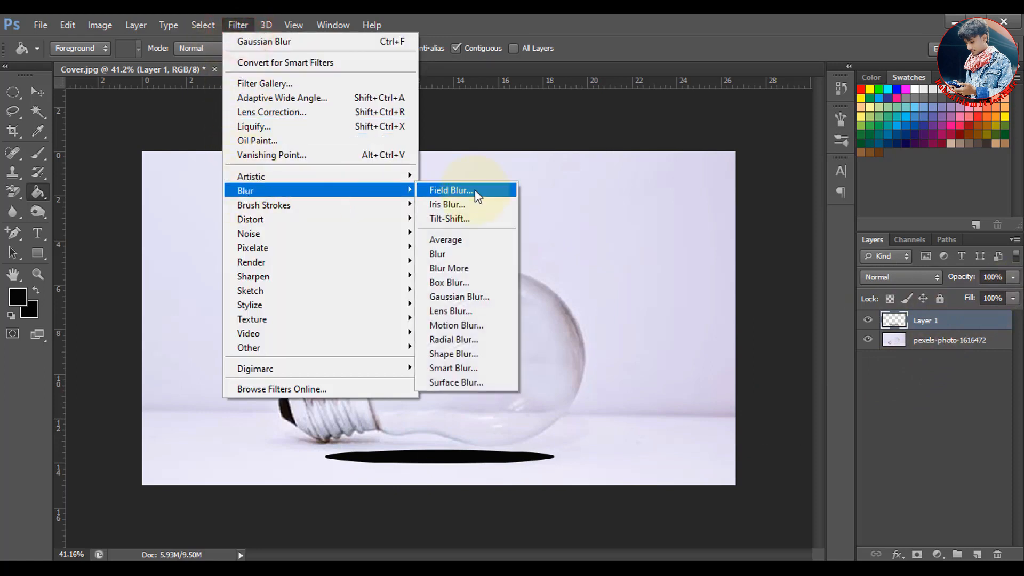
click(459, 297)
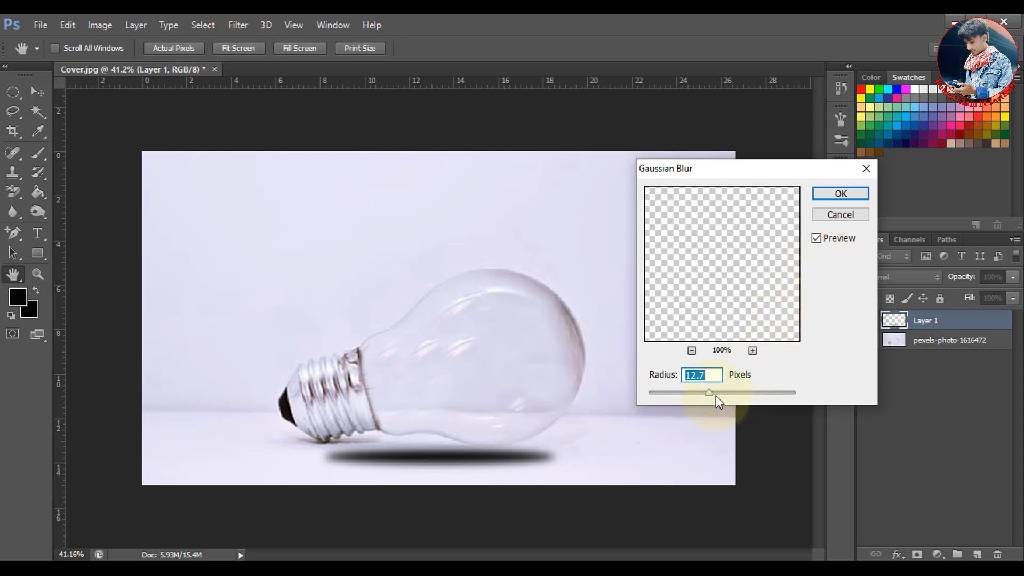
click(836, 195)
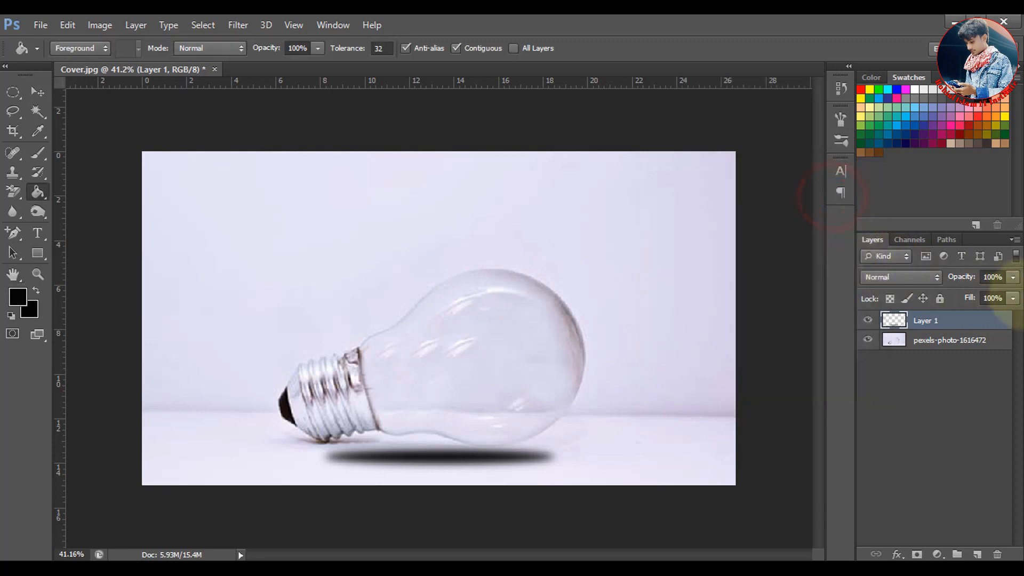
Lower the opacity of the blurred shadow layer beneath the bulb to 65%
click(1015, 278)
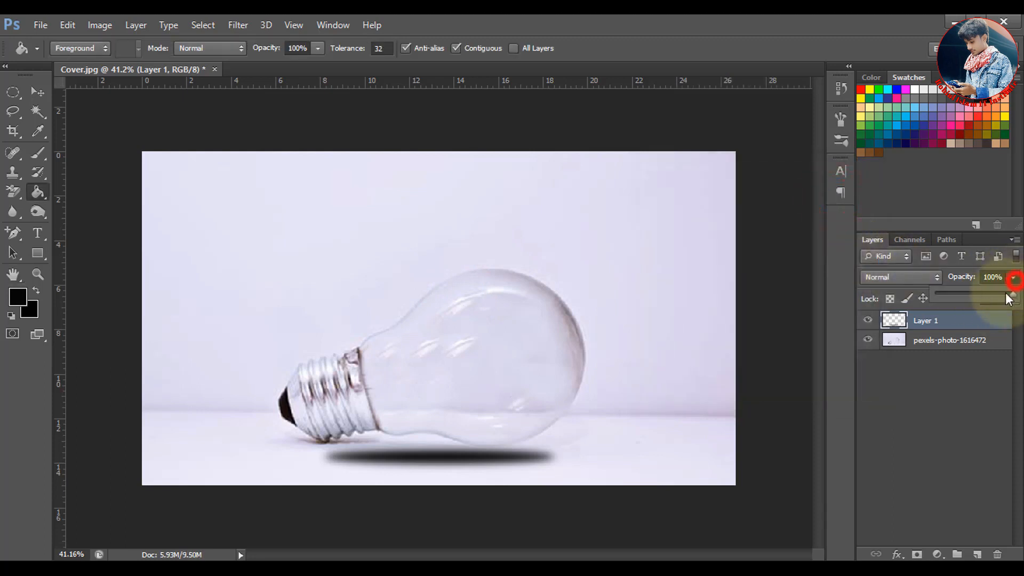
drag(1003, 295, 986, 295)
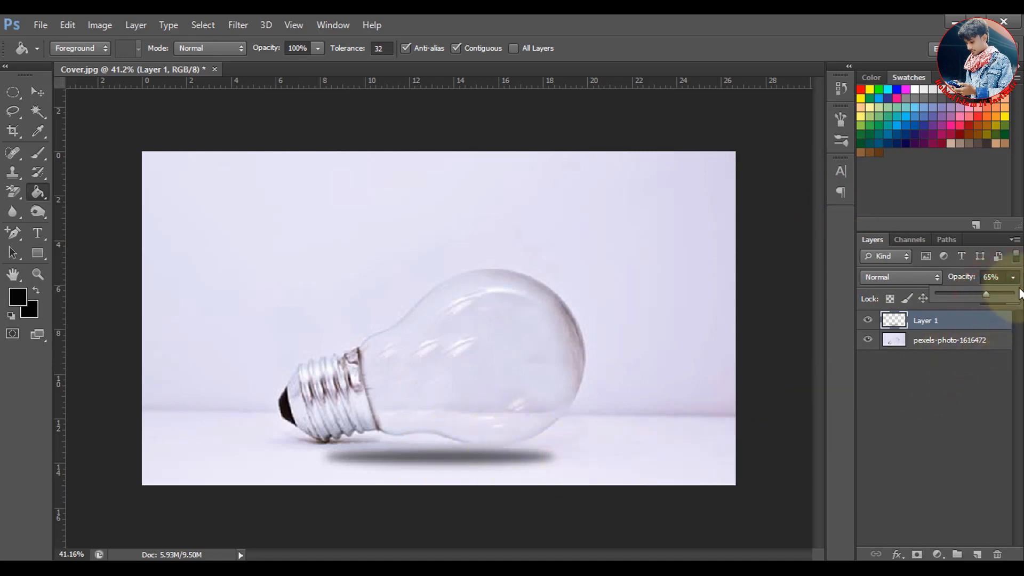
click(1000, 276)
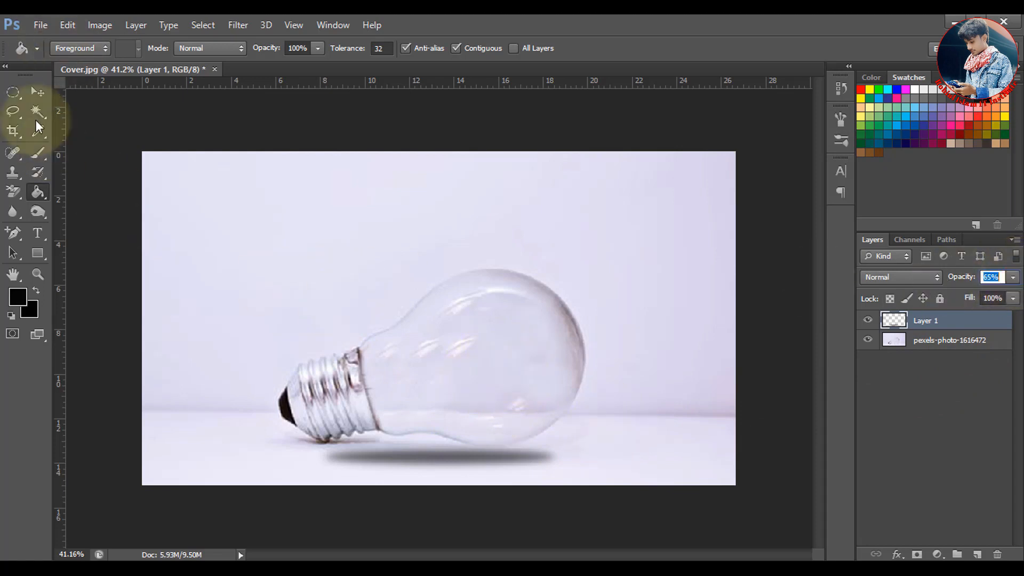
Place the "unnamed" water image, enlarge it to about 212%, and position it over the bulb's glass with the waterline crossing it
click(40, 24)
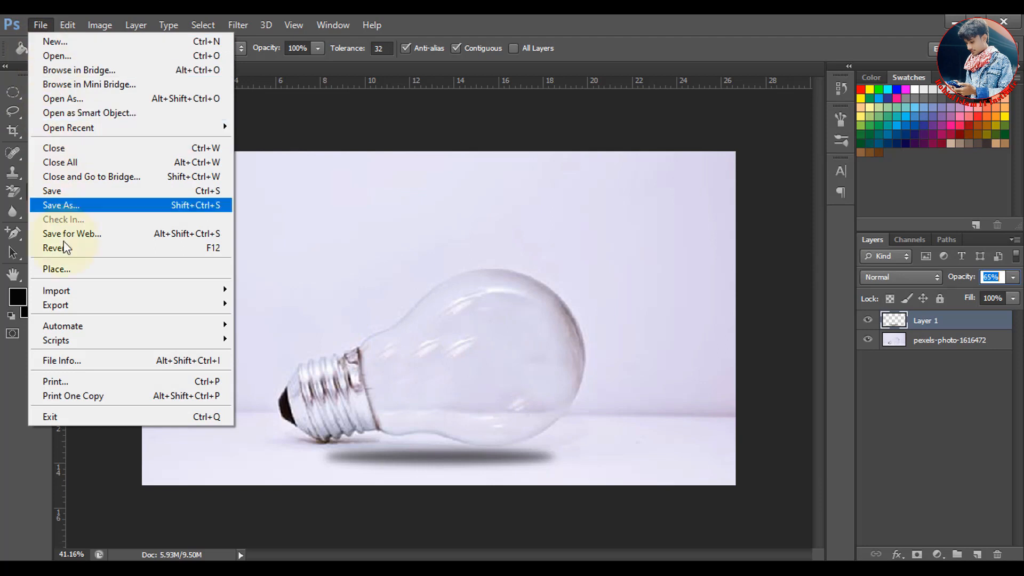
click(64, 270)
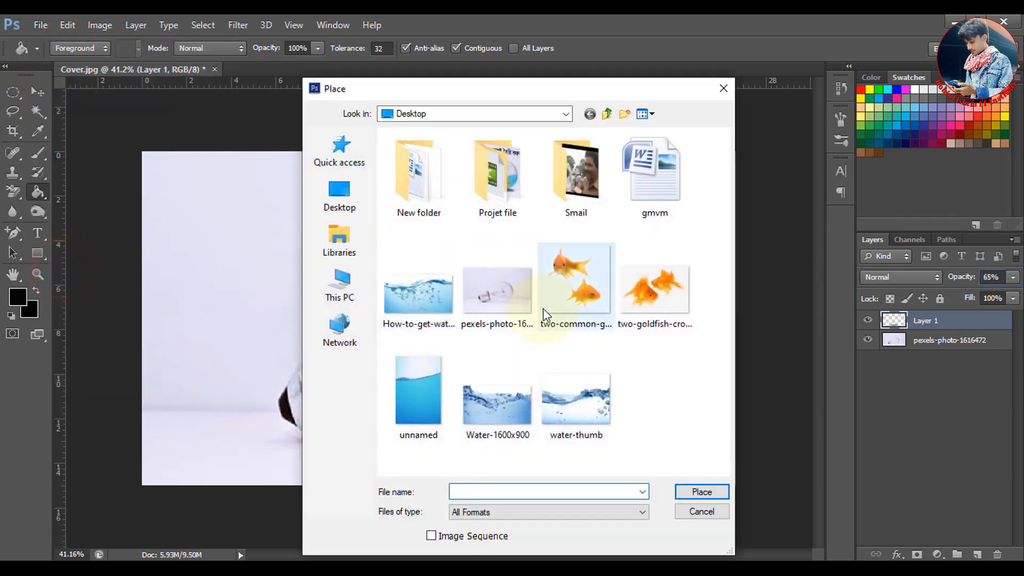
click(427, 404)
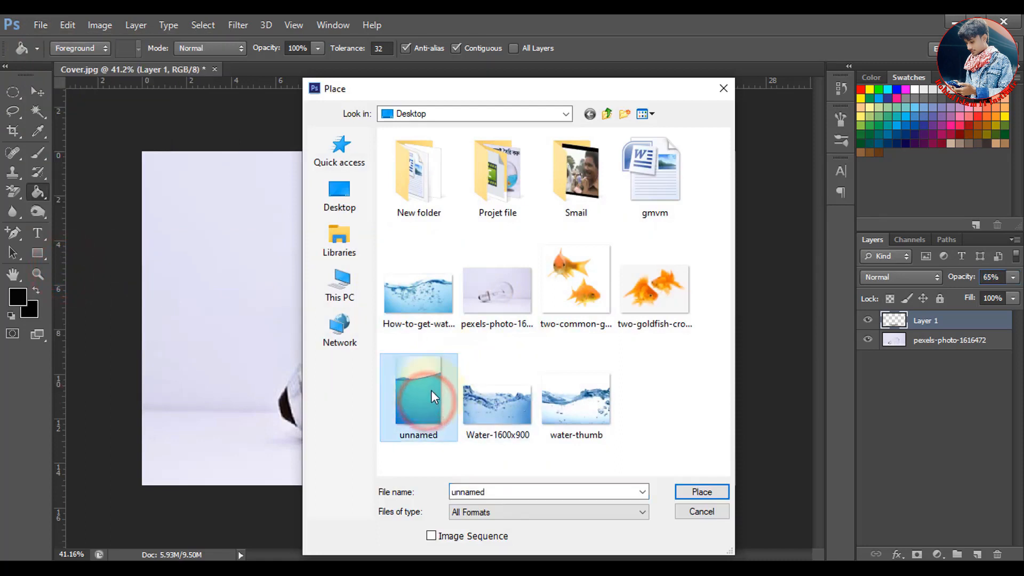
click(698, 489)
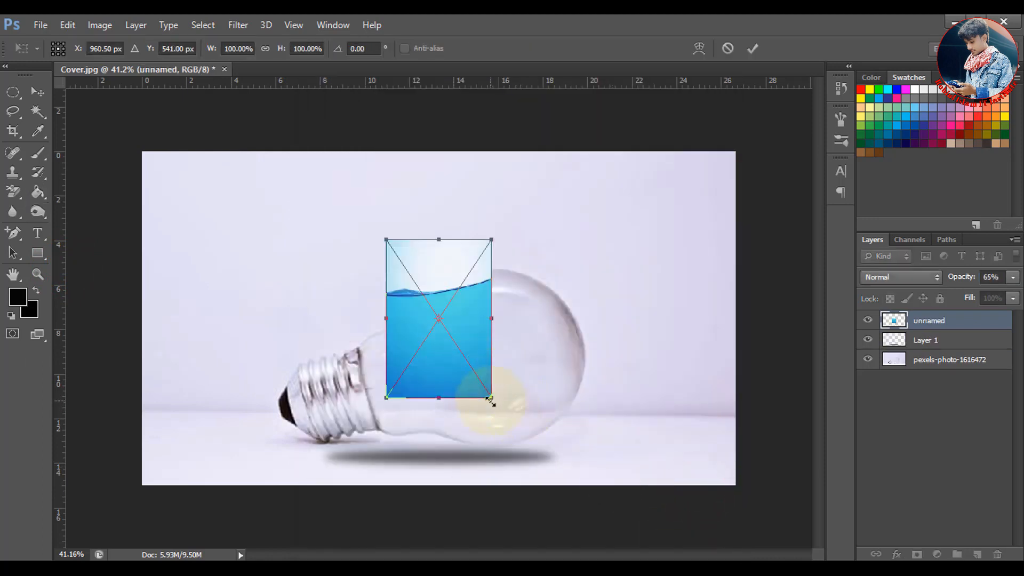
drag(491, 397, 633, 549)
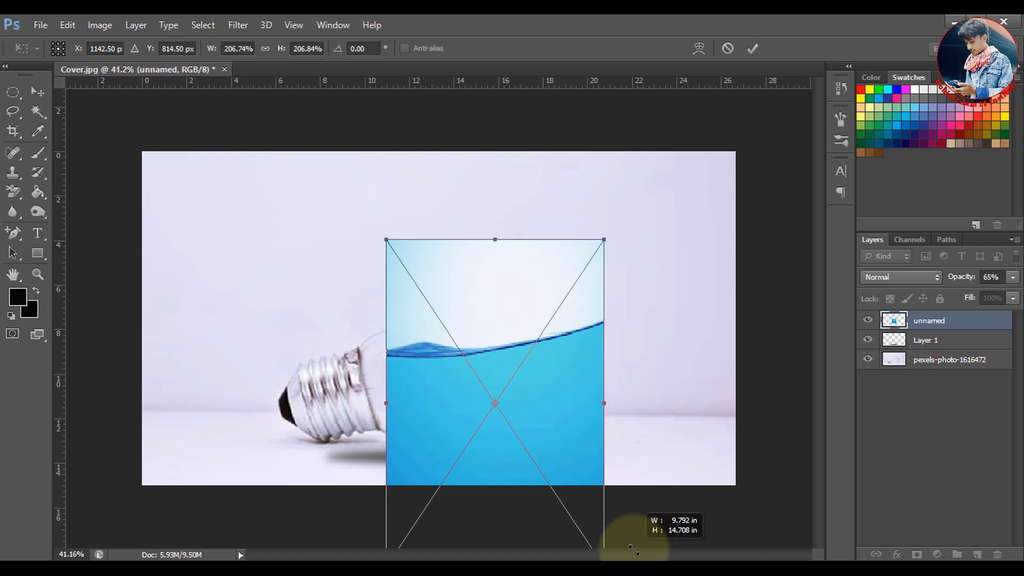
drag(557, 410, 533, 433)
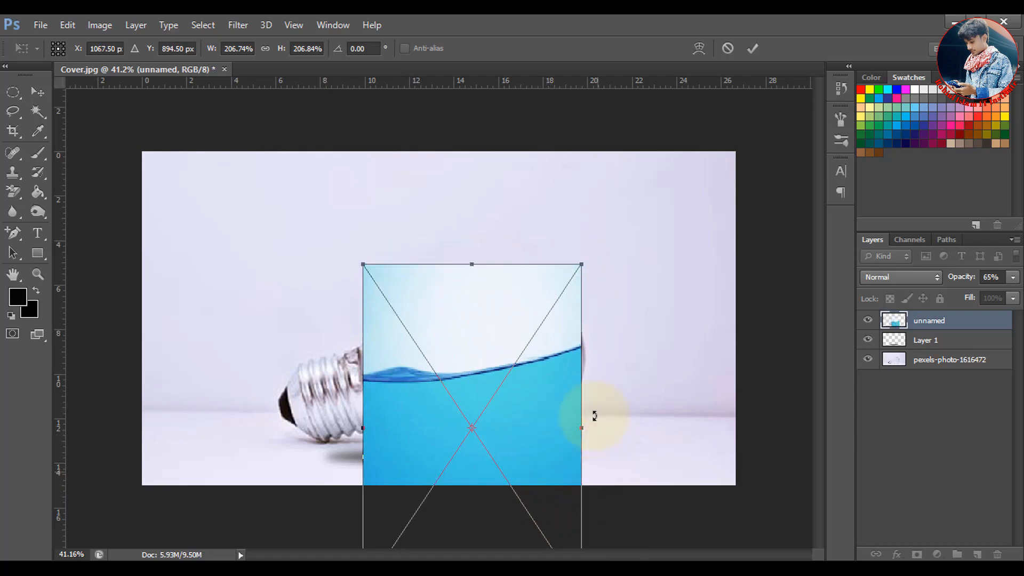
drag(583, 268, 596, 263)
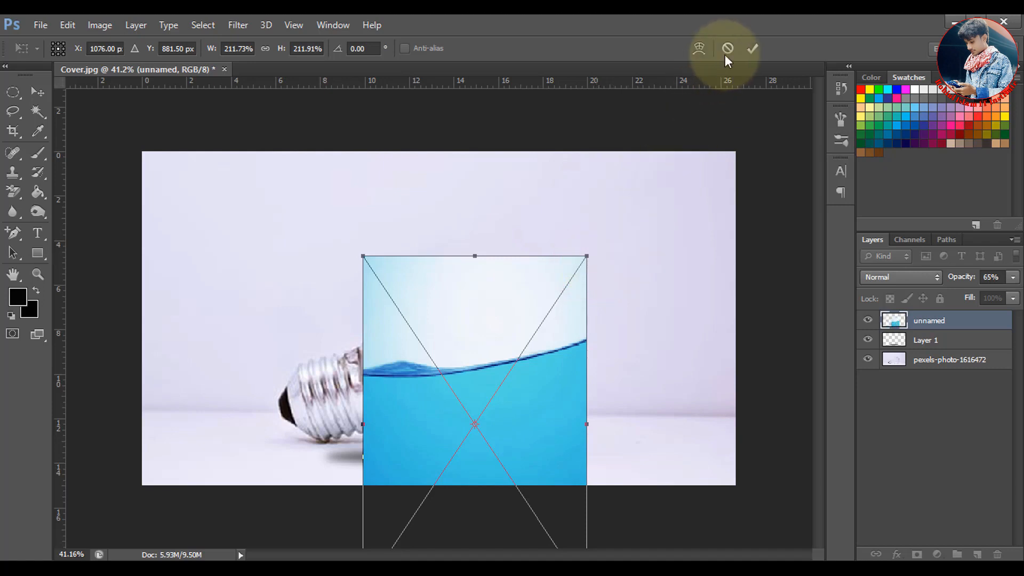
click(753, 49)
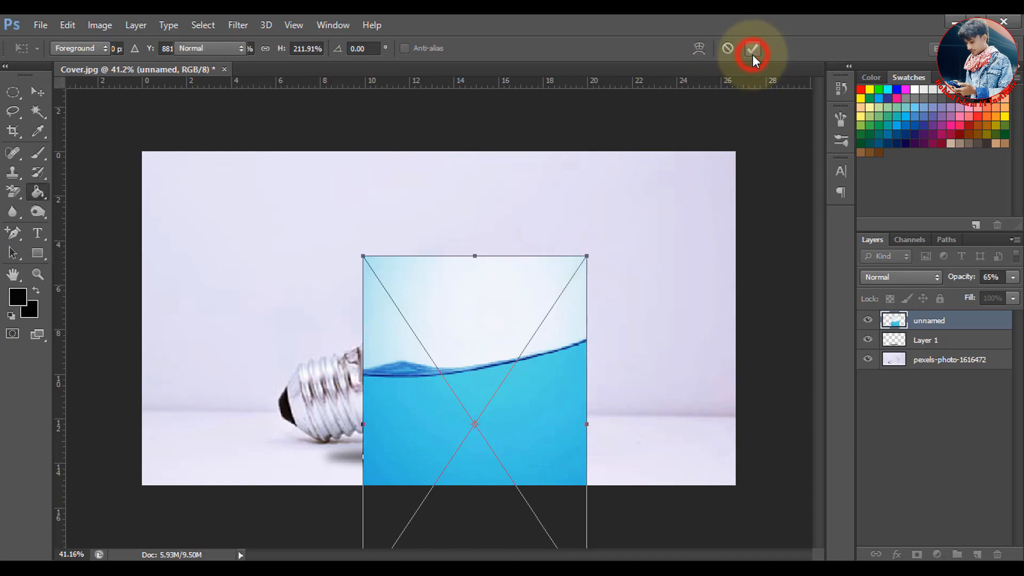
Set the placed water layer's blend mode to Multiply and add a layer mask to it
click(895, 278)
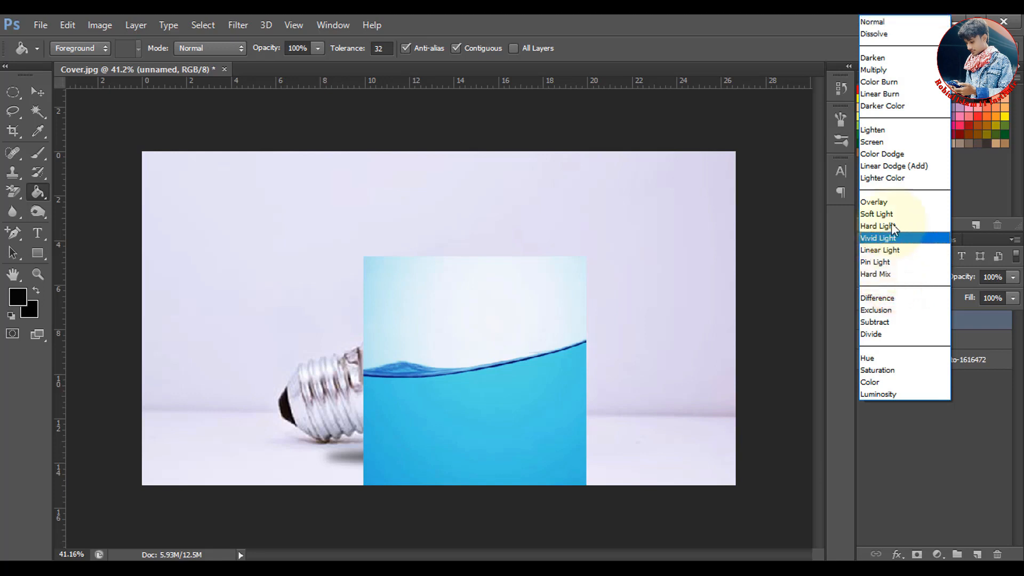
click(894, 71)
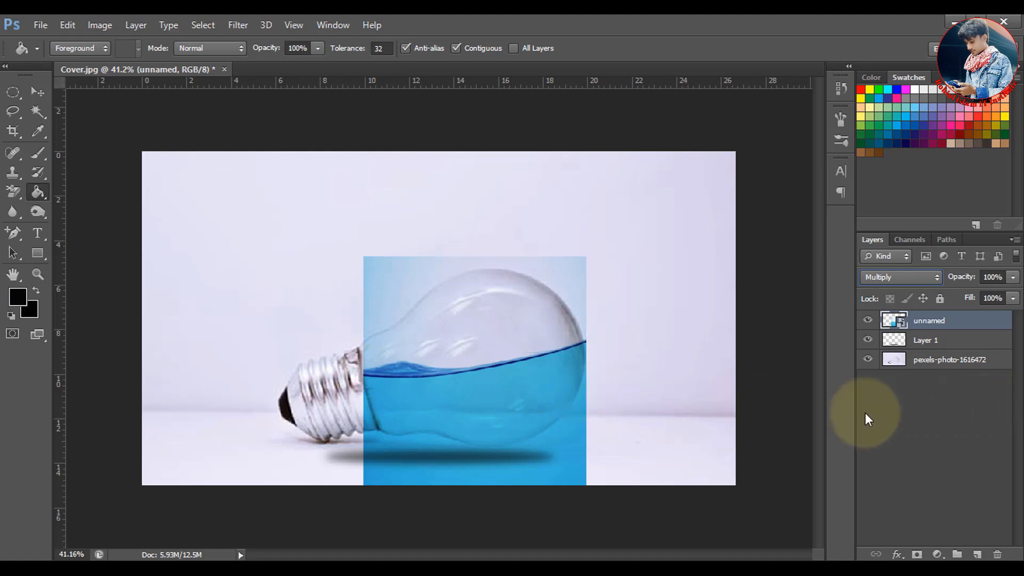
click(943, 324)
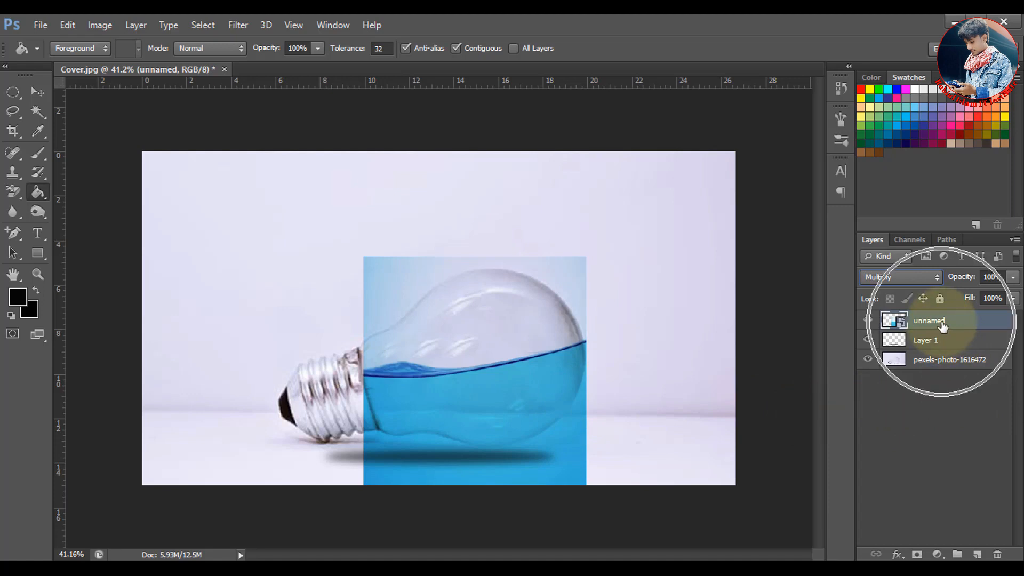
click(918, 554)
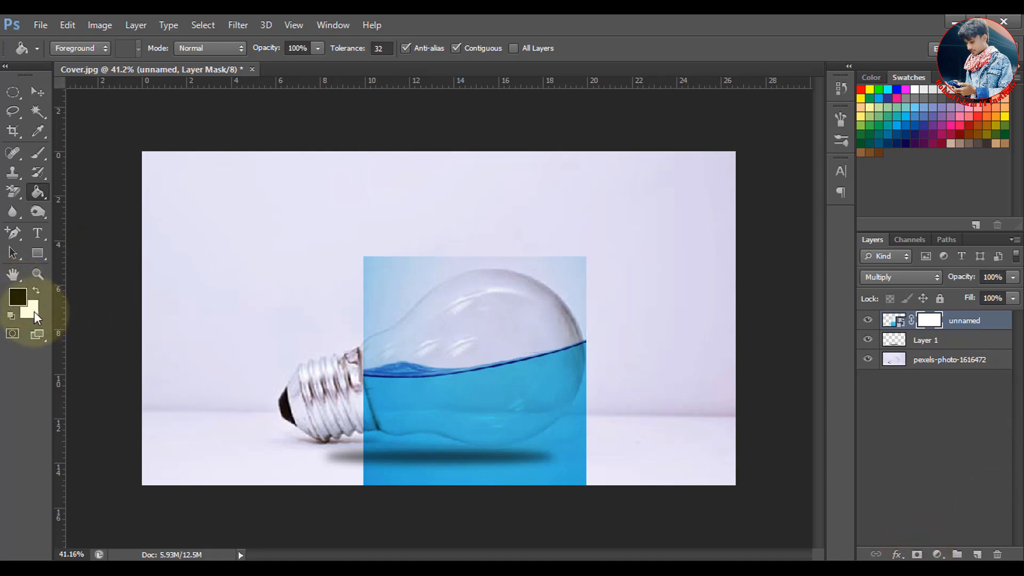
Paint black on the mask with a soft 125 px brush to hide the image area above the waterline
key(d)
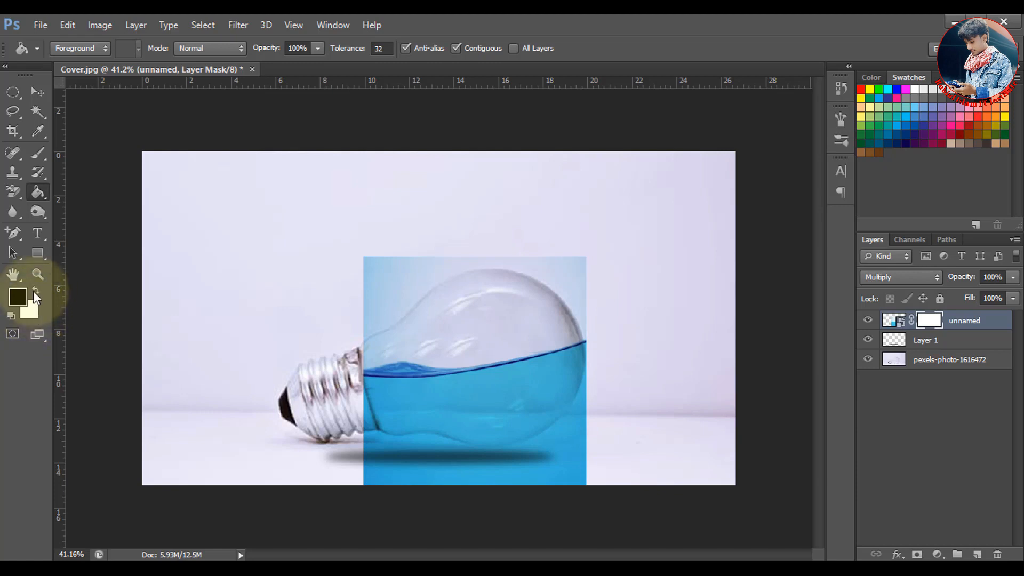
click(37, 154)
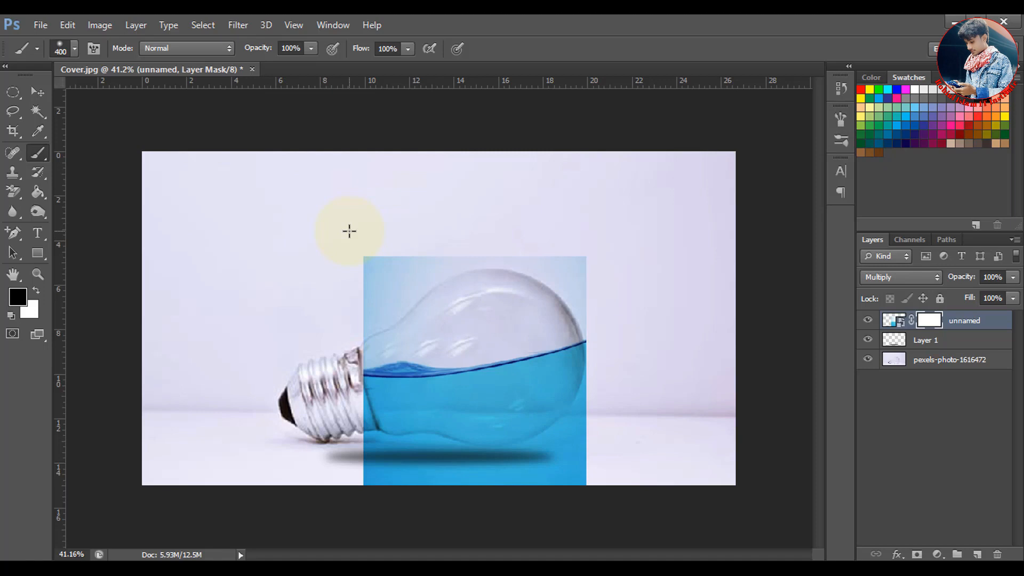
key(bracketleft)
key(bracketleft)
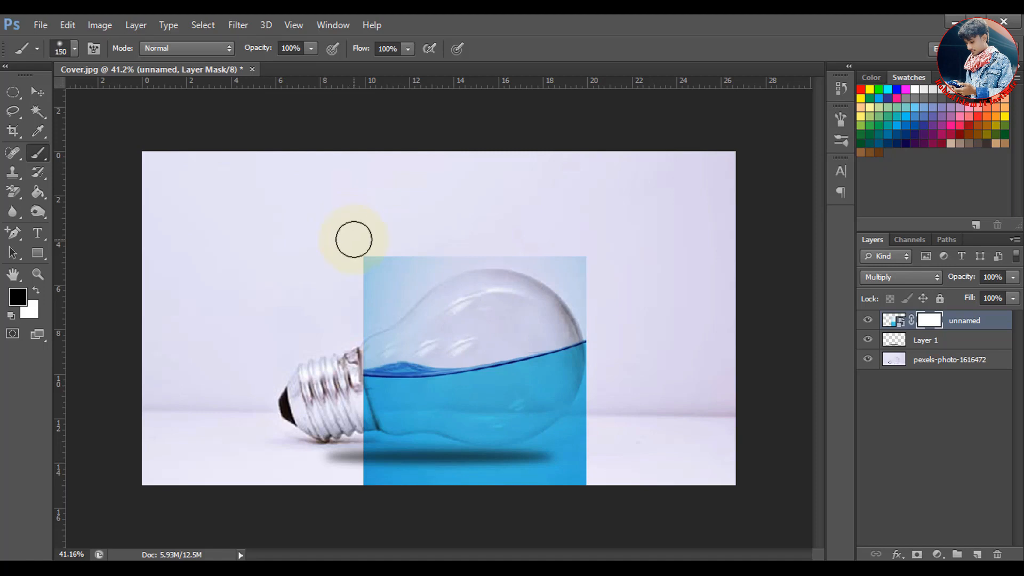
click(74, 46)
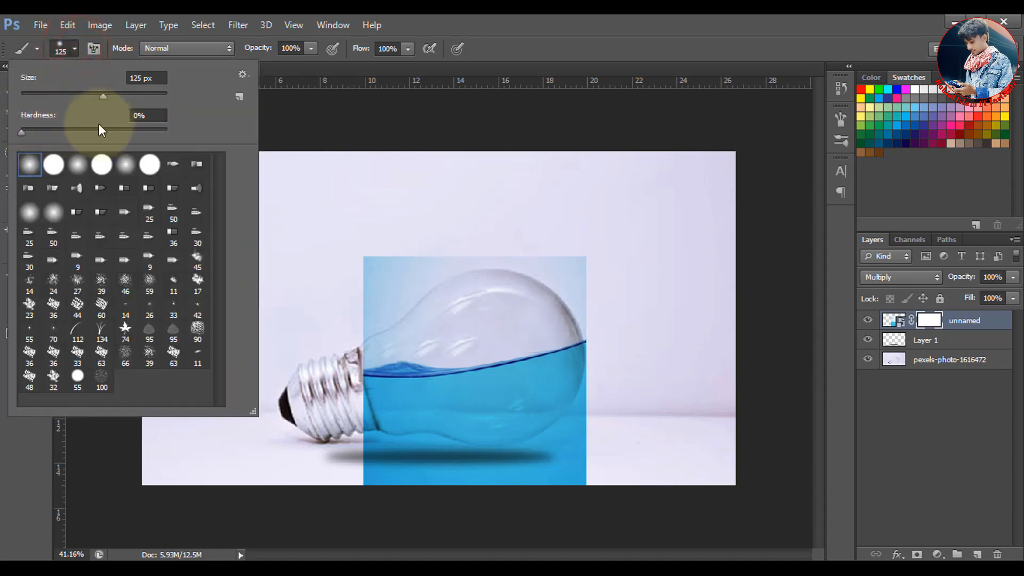
click(78, 46)
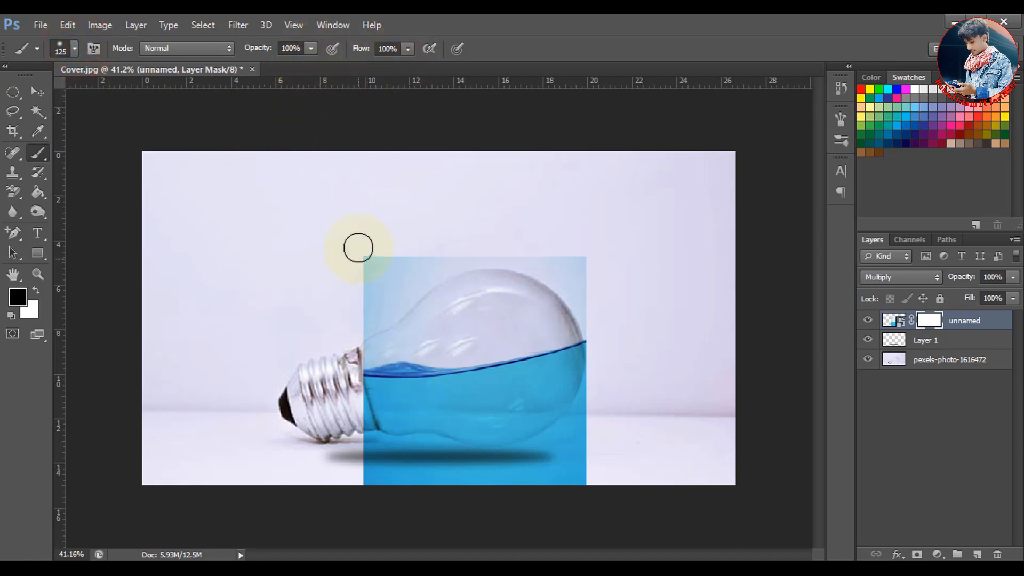
mouse_move(379, 269)
mouse_down()
mouse_move(510, 263)
mouse_move(409, 261)
mouse_move(469, 258)
mouse_move(419, 262)
mouse_move(347, 302)
mouse_up()
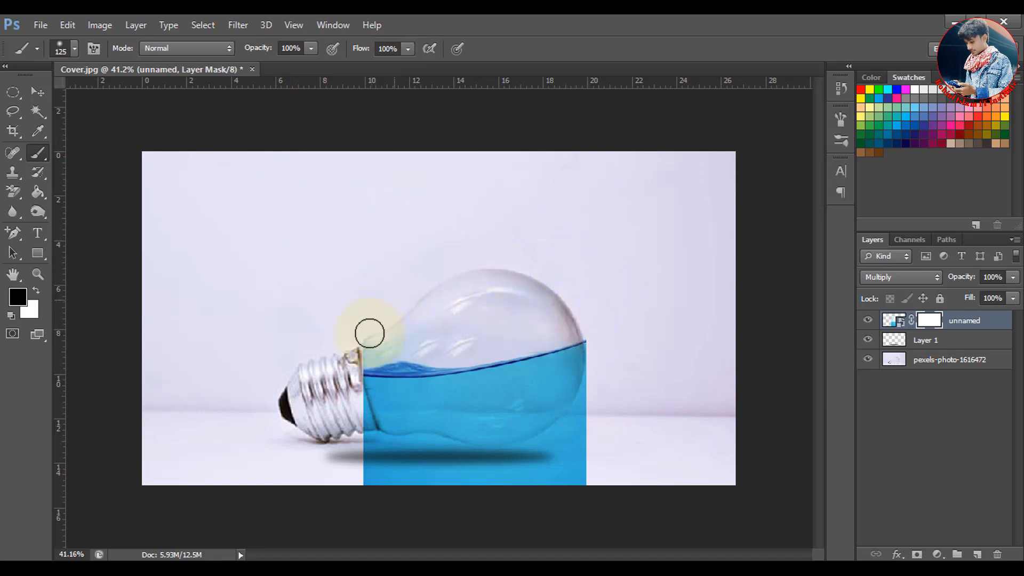
mouse_move(358, 350)
mouse_down()
mouse_move(529, 337)
mouse_move(390, 326)
mouse_move(438, 337)
mouse_up()
Mask out the water outside the glass outline beside the screw base, below the bulb and around its far end using a size 90 brush
scroll(613, 347, up, 3)
drag(592, 398, 620, 284)
key(ctrl+z)
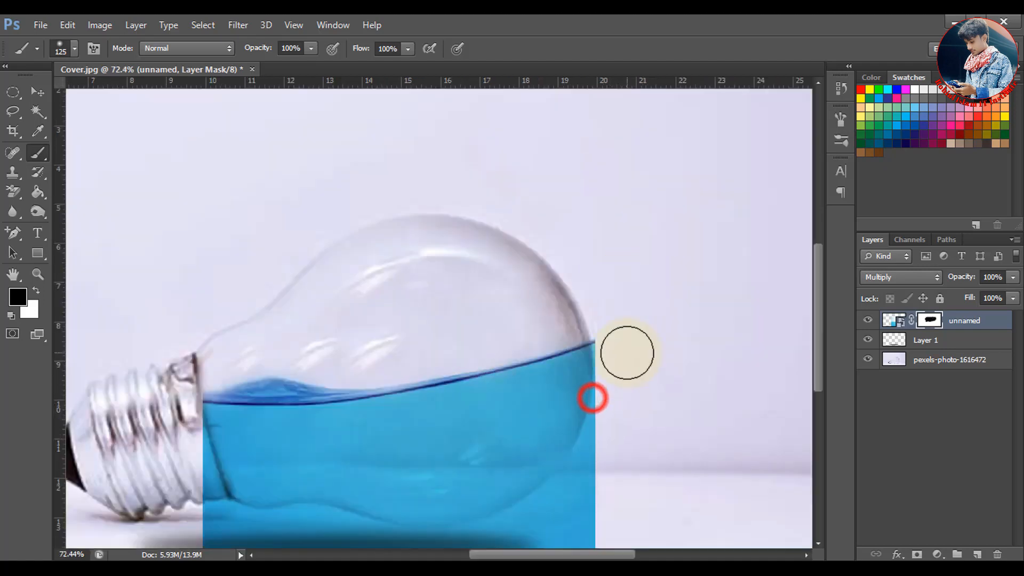
drag(638, 404, 676, 286)
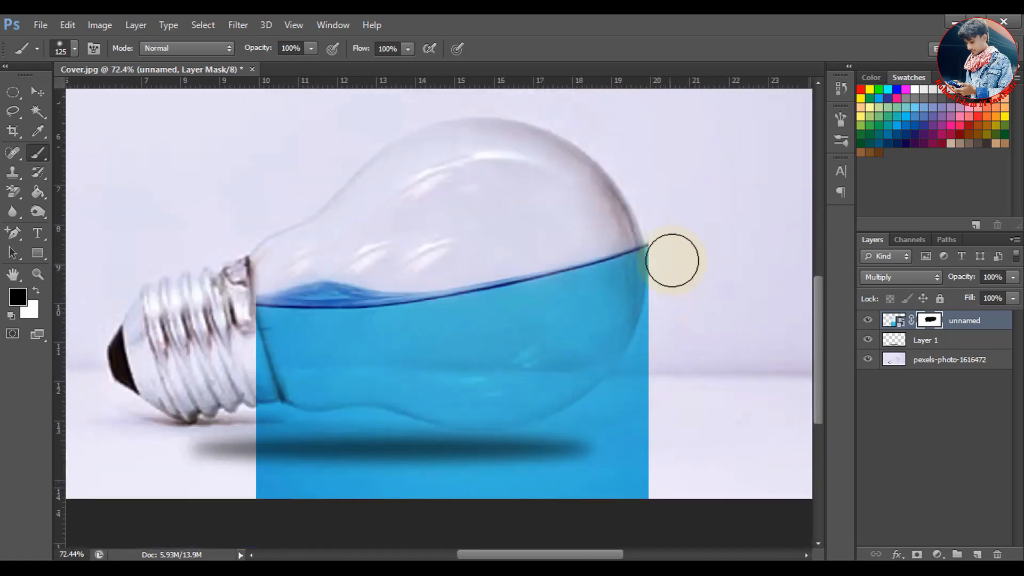
key(bracketleft)
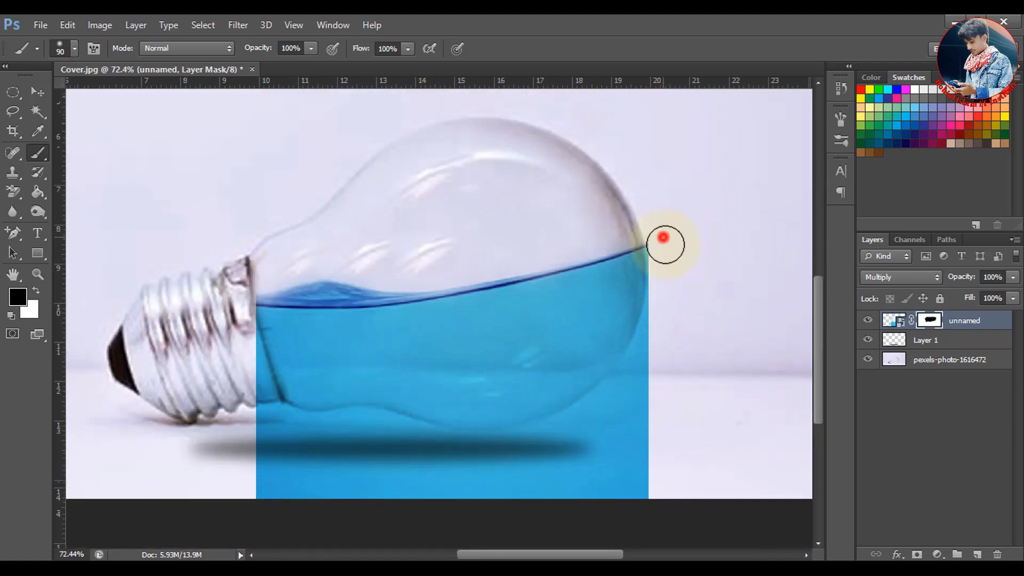
mouse_move(666, 245)
mouse_down()
mouse_move(665, 317)
mouse_move(676, 291)
mouse_move(649, 341)
mouse_move(637, 420)
mouse_move(663, 384)
mouse_move(632, 483)
mouse_move(665, 436)
mouse_move(633, 490)
mouse_move(649, 485)
mouse_move(553, 506)
mouse_move(403, 519)
mouse_move(296, 504)
mouse_move(287, 483)
mouse_move(352, 493)
mouse_move(224, 487)
mouse_move(252, 482)
mouse_move(282, 501)
mouse_move(255, 447)
mouse_move(238, 333)
mouse_up()
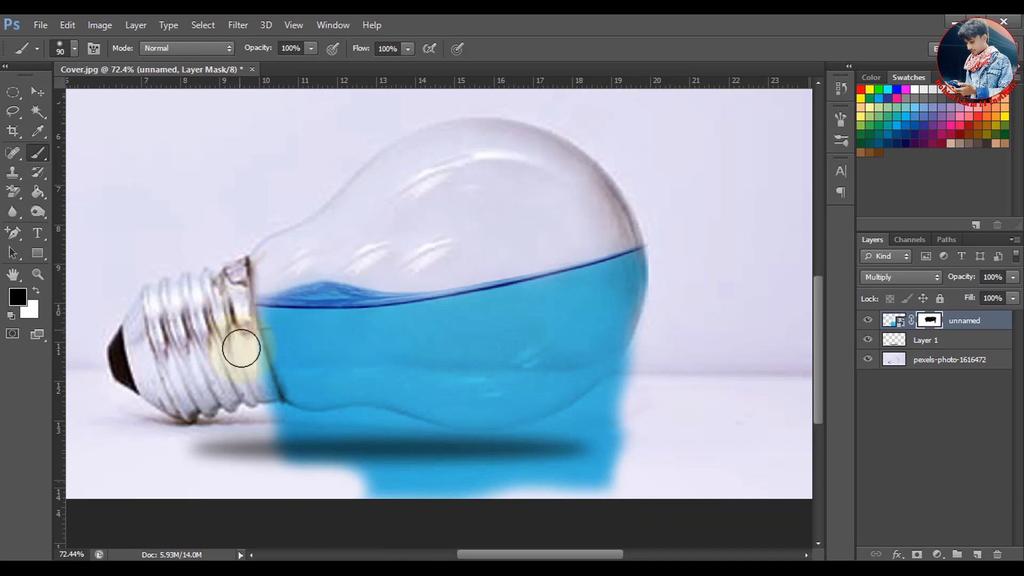
mouse_move(251, 381)
mouse_down()
mouse_move(269, 421)
mouse_move(313, 431)
mouse_move(291, 432)
mouse_move(339, 437)
mouse_move(362, 427)
mouse_move(307, 438)
mouse_move(294, 459)
mouse_move(336, 471)
mouse_move(325, 455)
mouse_move(382, 490)
mouse_move(335, 487)
mouse_move(450, 492)
mouse_move(335, 471)
mouse_move(368, 462)
mouse_move(360, 475)
mouse_move(388, 471)
mouse_move(357, 443)
mouse_move(351, 462)
mouse_move(378, 450)
mouse_move(381, 434)
mouse_move(367, 425)
mouse_move(392, 402)
mouse_move(377, 415)
mouse_move(388, 391)
mouse_move(382, 446)
mouse_move(396, 434)
mouse_move(416, 444)
mouse_move(380, 437)
mouse_move(472, 458)
mouse_move(427, 455)
mouse_move(448, 451)
mouse_move(404, 445)
mouse_move(554, 457)
mouse_move(442, 489)
mouse_move(651, 469)
mouse_move(514, 485)
mouse_move(649, 429)
mouse_up()
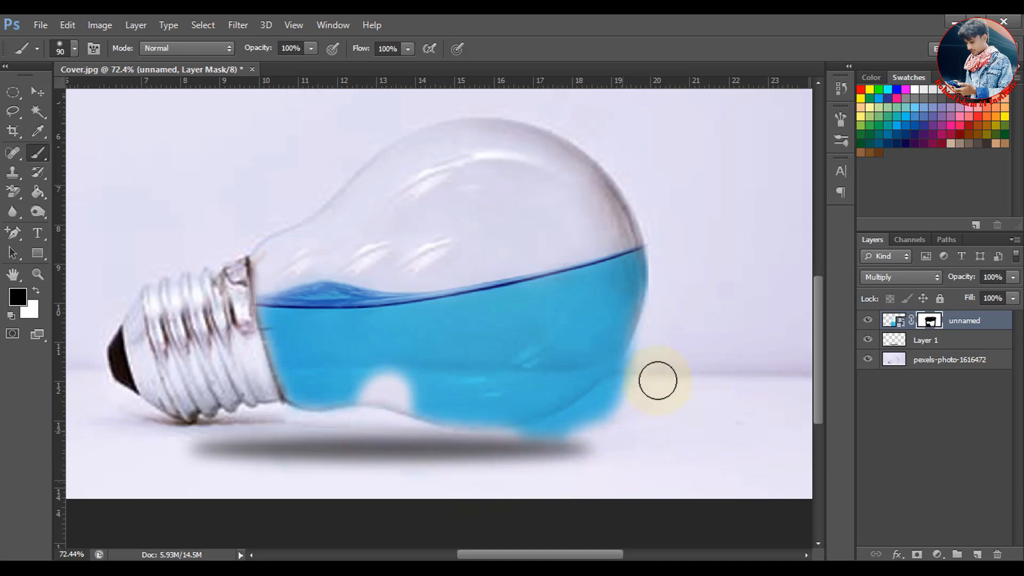
mouse_move(658, 380)
mouse_down()
mouse_move(640, 377)
mouse_move(631, 389)
mouse_move(631, 371)
mouse_move(610, 400)
mouse_move(498, 455)
mouse_move(599, 454)
mouse_move(651, 402)
mouse_move(570, 425)
mouse_move(569, 453)
mouse_move(598, 439)
mouse_move(571, 459)
mouse_move(681, 453)
mouse_move(551, 354)
mouse_move(542, 358)
mouse_up()
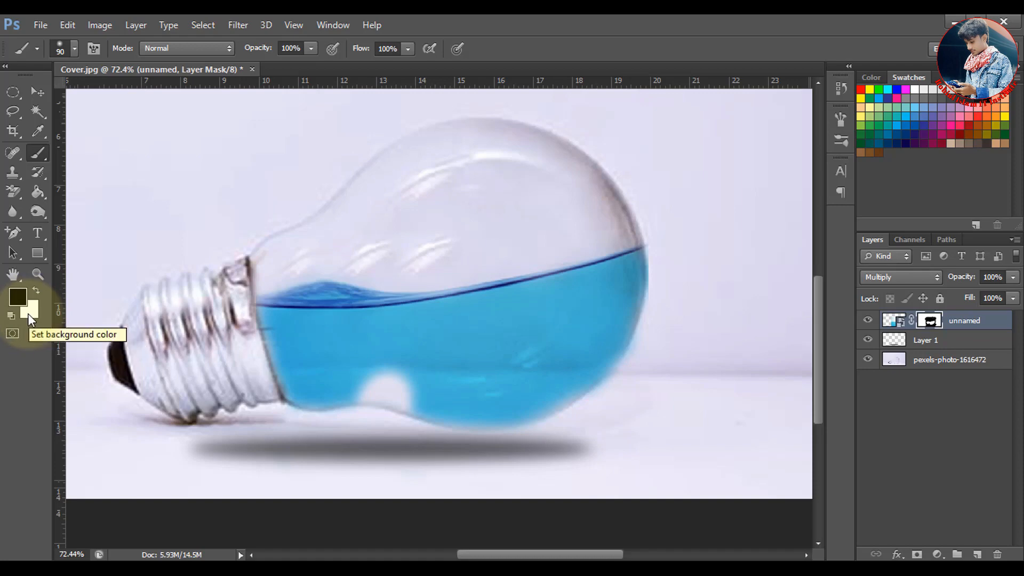
Paint white on the mask to restore the water in the gap at the bulb's lower neck and along the glass's far edge
click(36, 289)
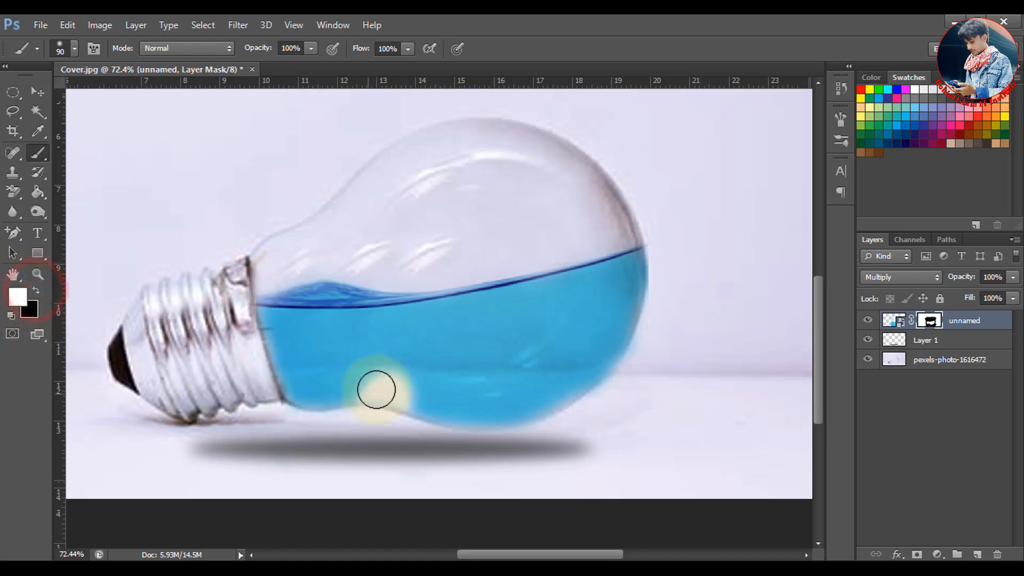
mouse_move(396, 369)
mouse_down()
mouse_move(370, 382)
mouse_move(415, 388)
mouse_move(403, 389)
mouse_up()
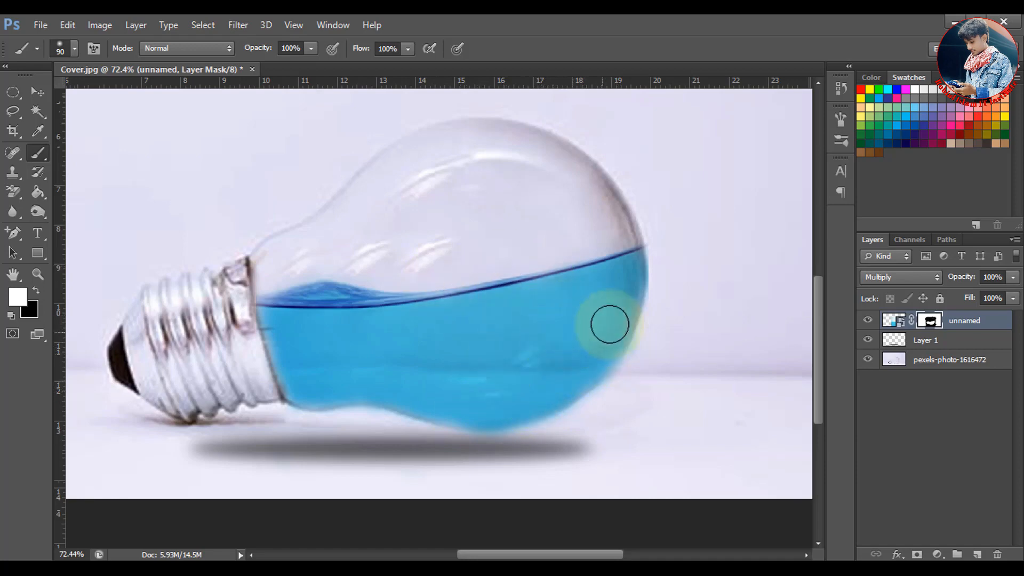
drag(624, 287, 613, 324)
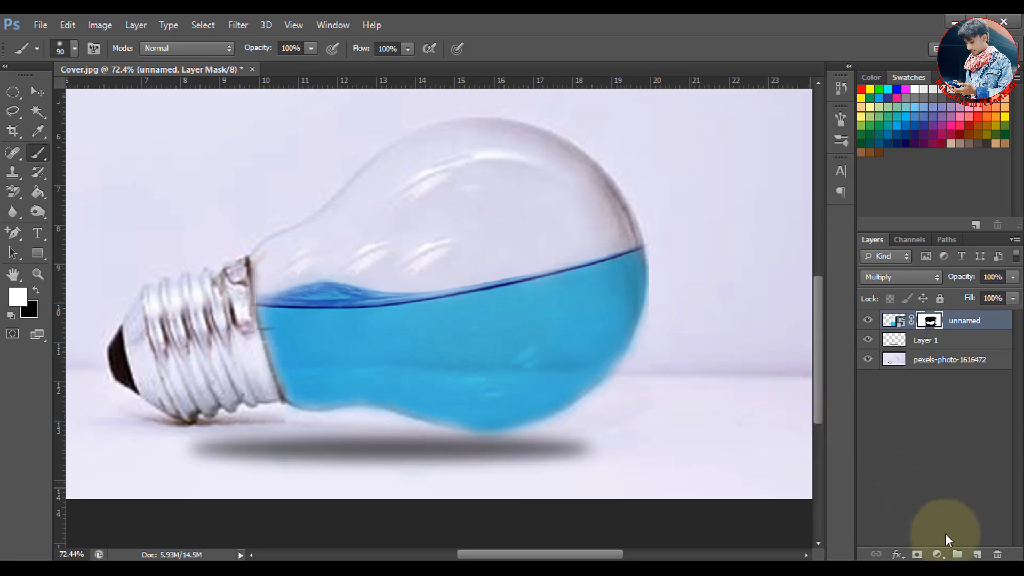
Add a Hue/Saturation adjustment layer above the water layer with Hue set to +3
click(938, 554)
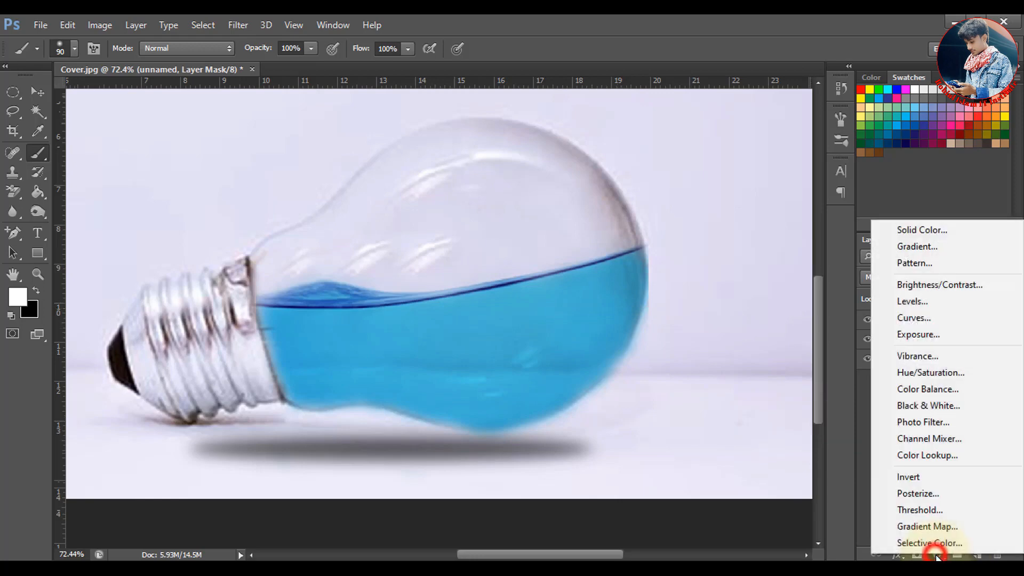
click(940, 373)
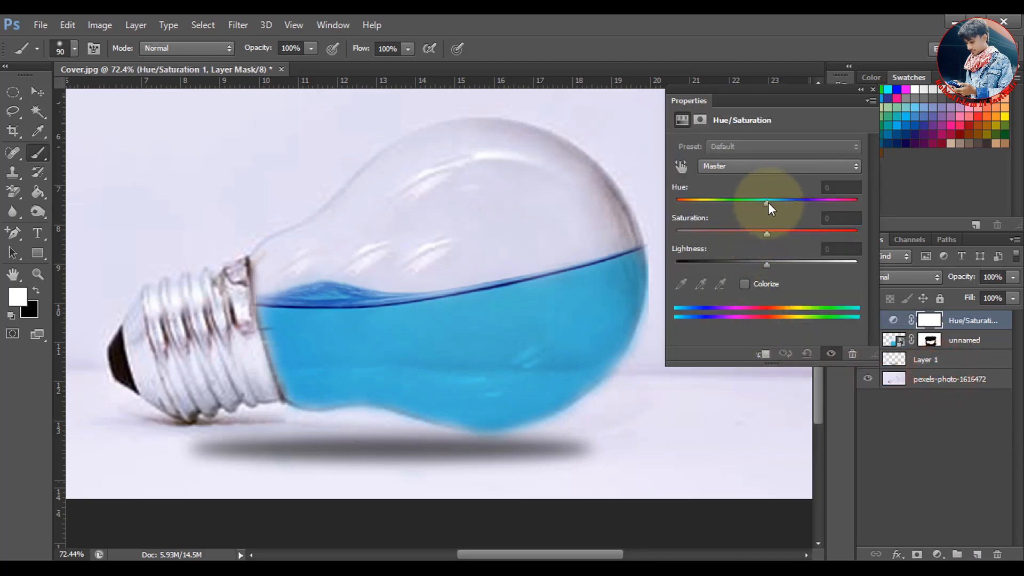
drag(767, 202, 770, 203)
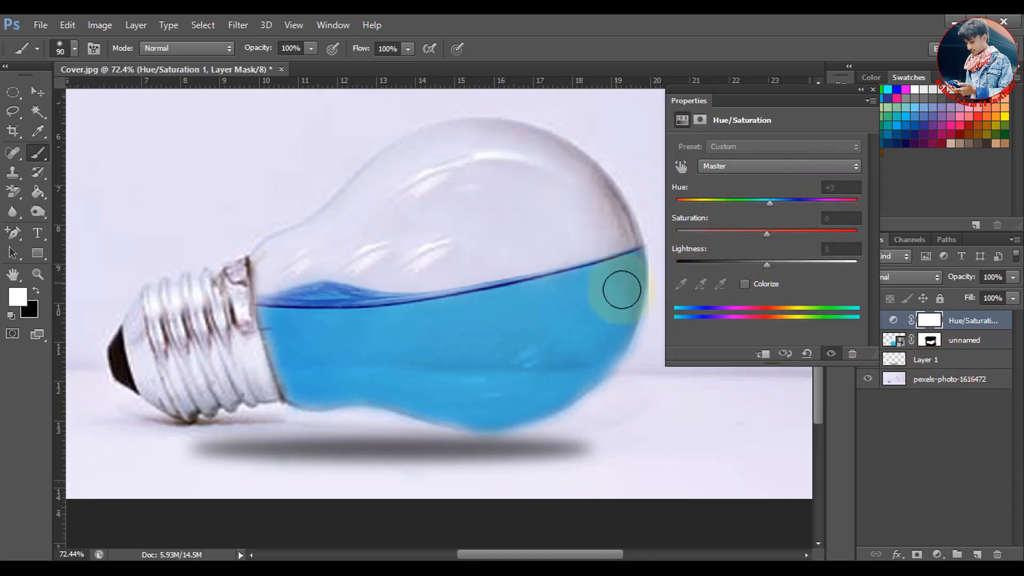
click(873, 90)
scroll(496, 385, down, 5)
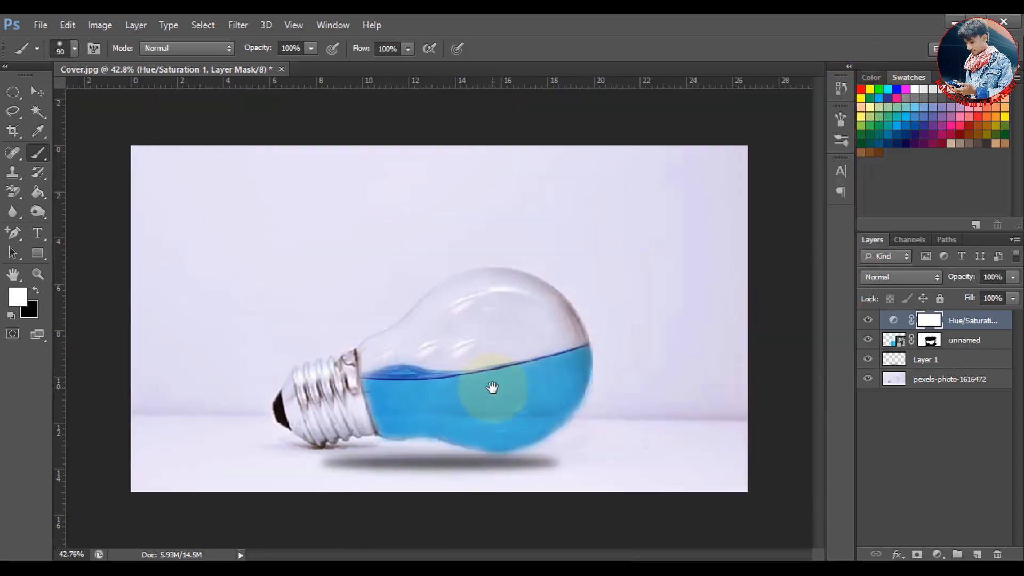
Place the two-common-goldfish image from the Desktop into the light bulb document
scroll(492, 387, up, 3)
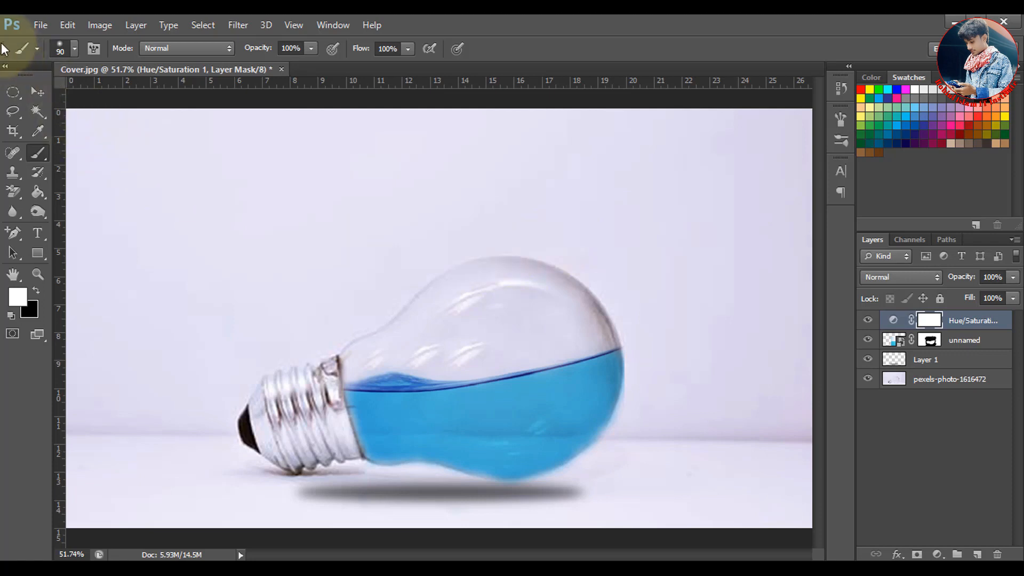
click(40, 24)
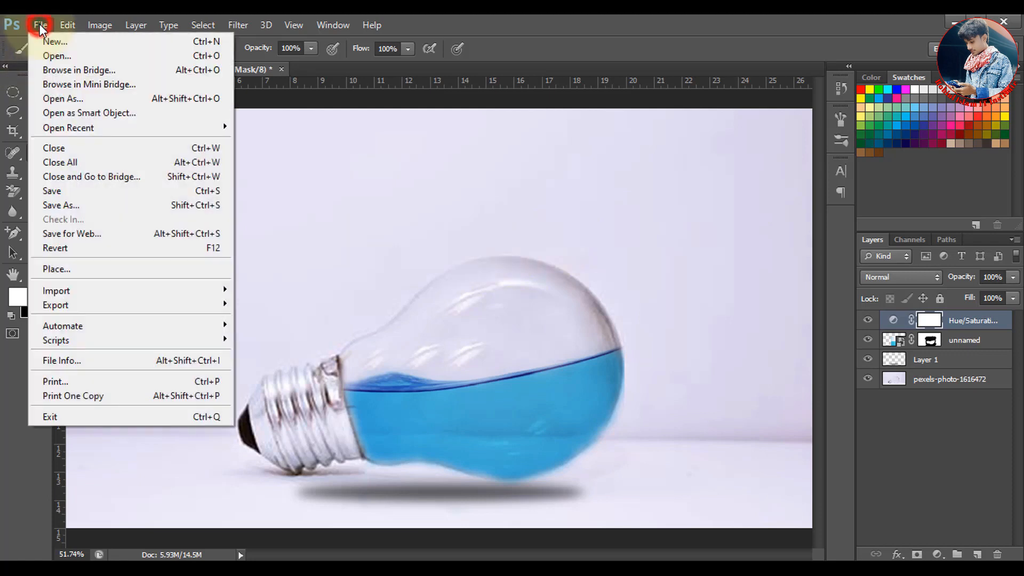
click(104, 269)
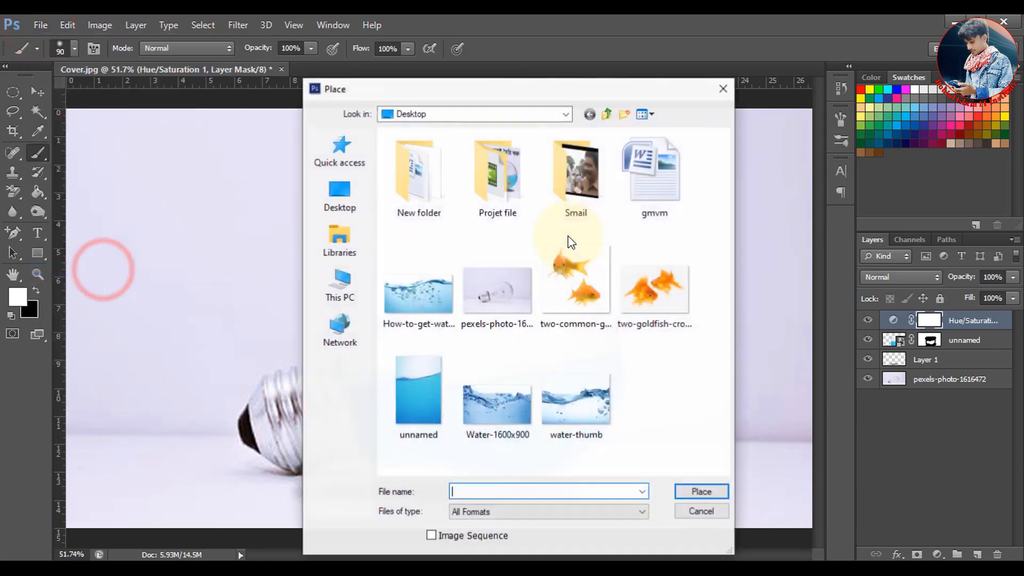
click(584, 284)
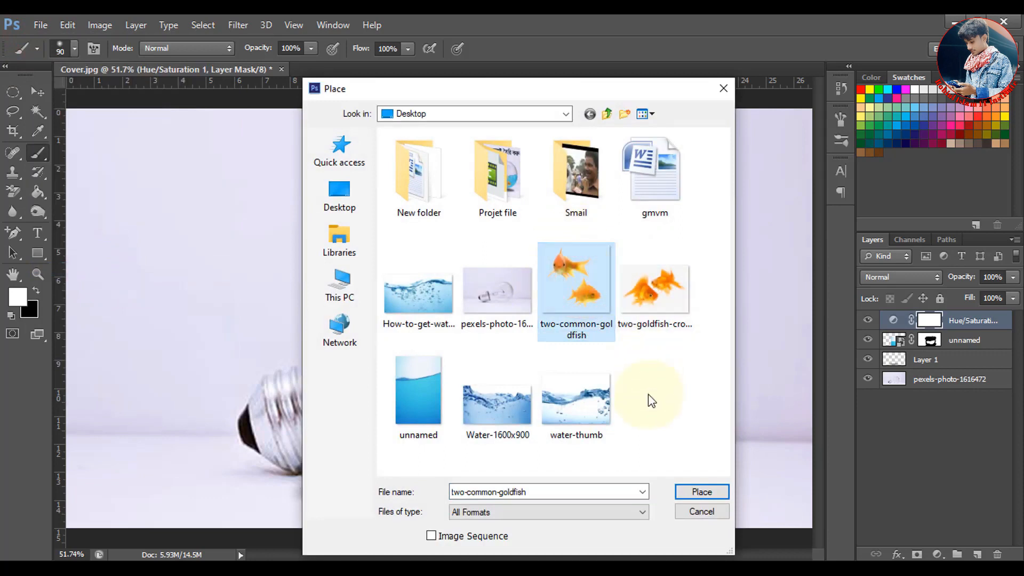
click(700, 493)
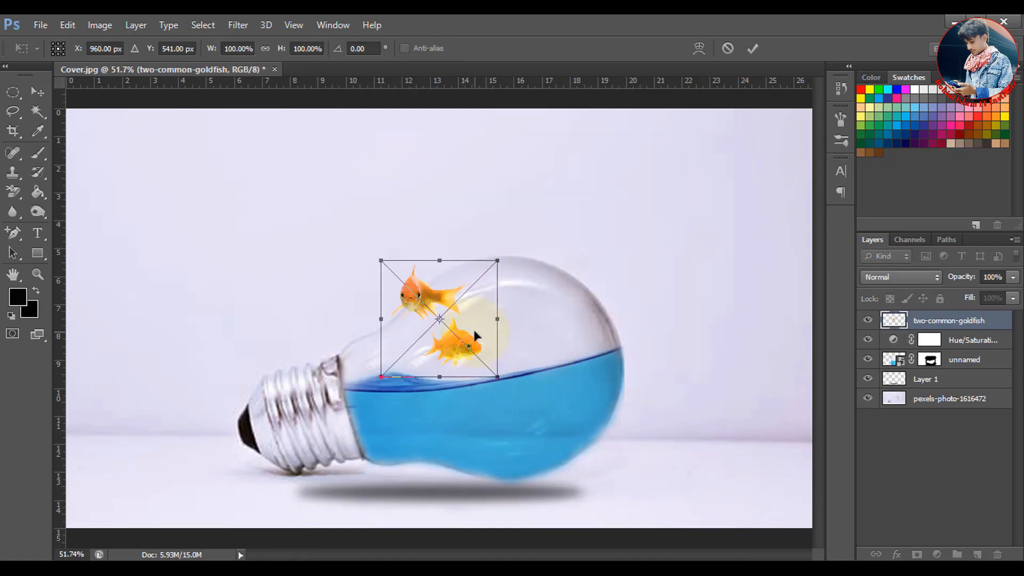
Position the goldfish in the blue water inside the bulb and scale them to about 112%
drag(474, 330, 538, 425)
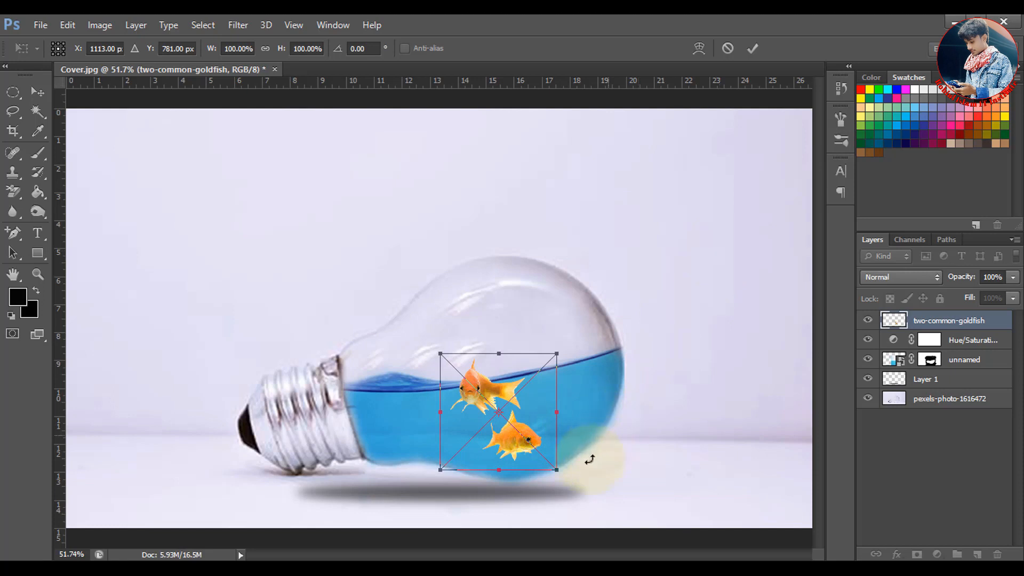
drag(558, 471, 565, 478)
drag(549, 442, 547, 435)
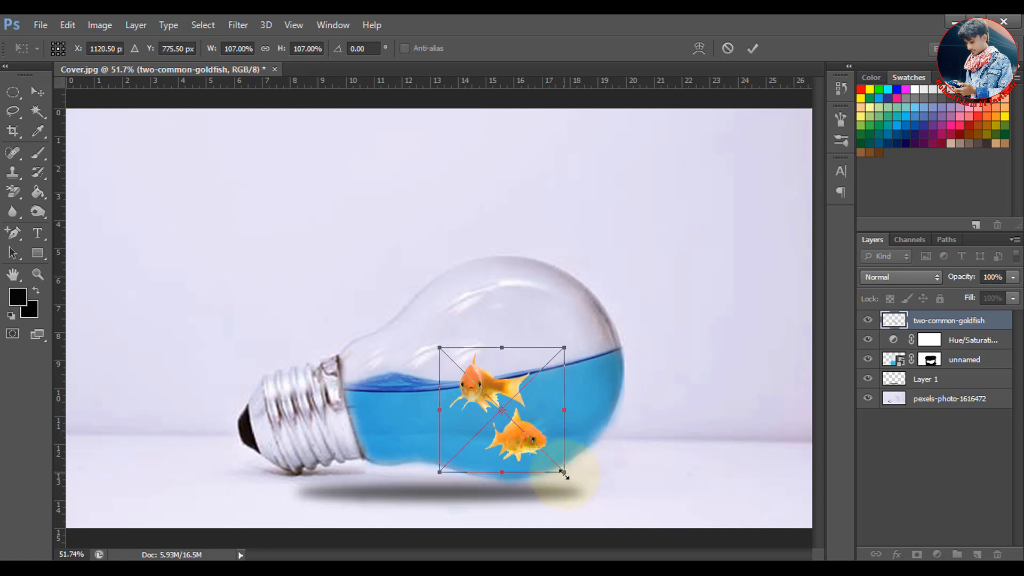
drag(565, 474, 570, 479)
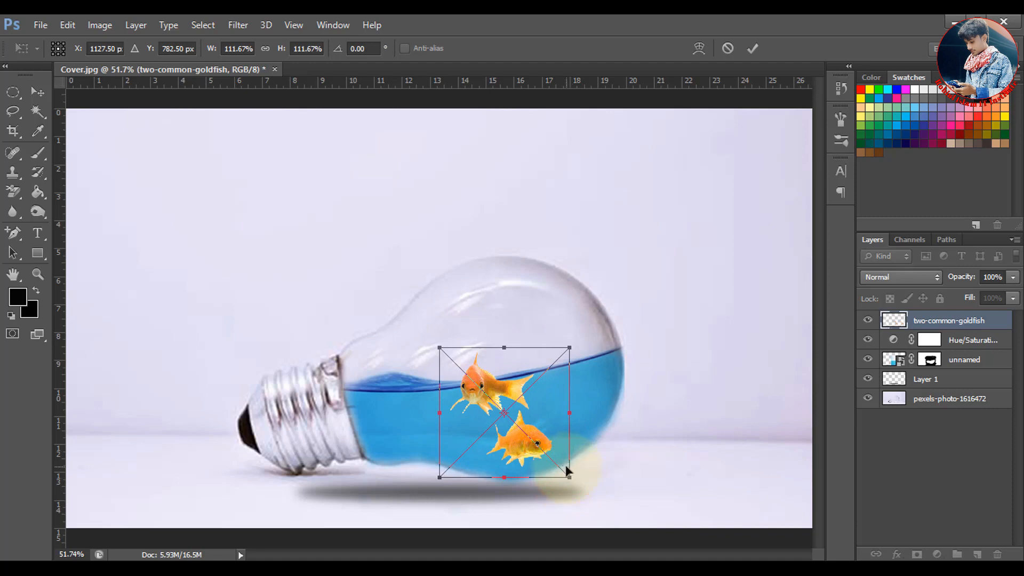
key(Down)
key(Down)
key(Down)
key(Down)
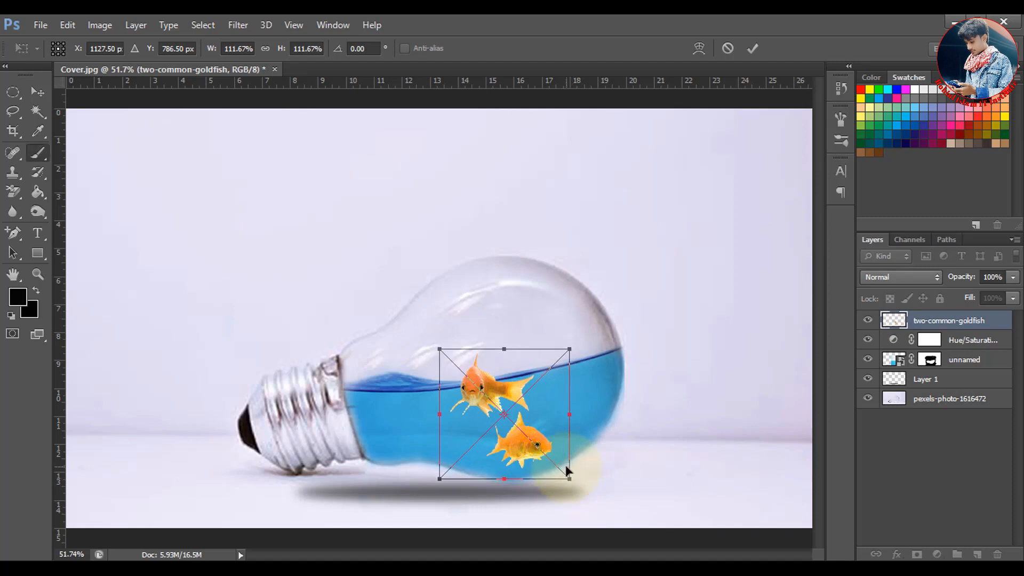
key(Return)
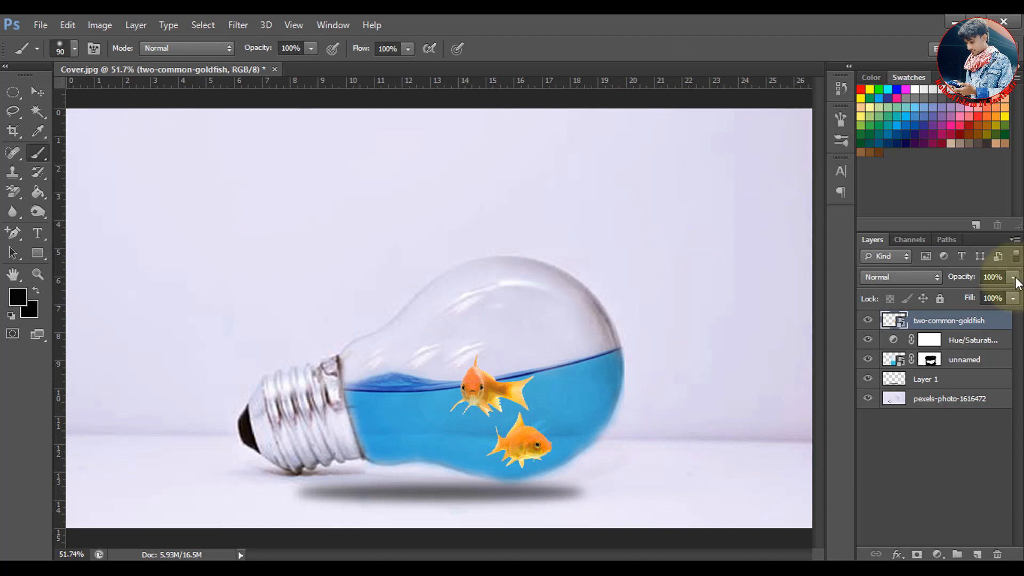
Lower the goldfish layer's opacity to 80% and deselect the layer
drag(1015, 278, 1007, 300)
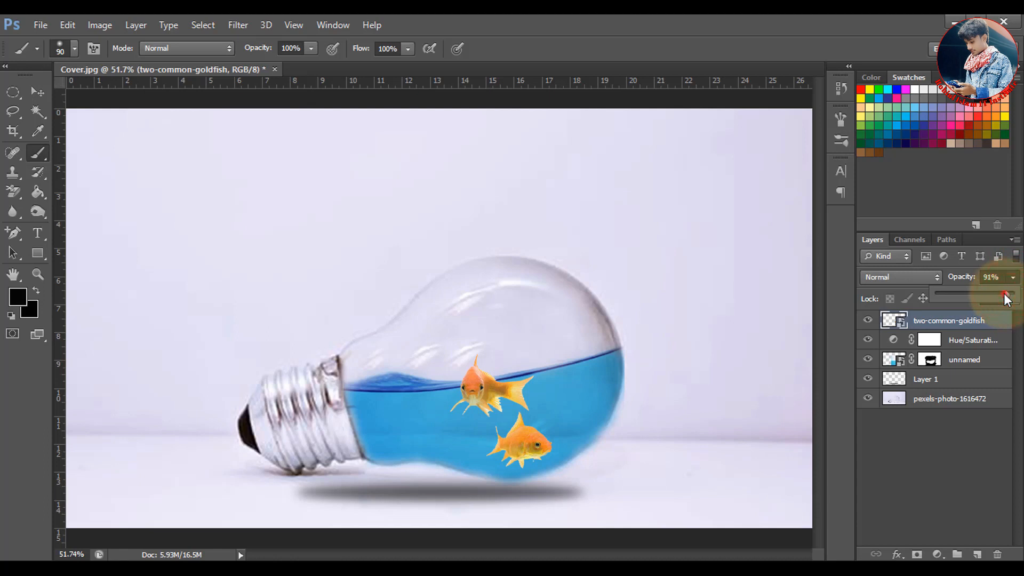
drag(1003, 293, 995, 295)
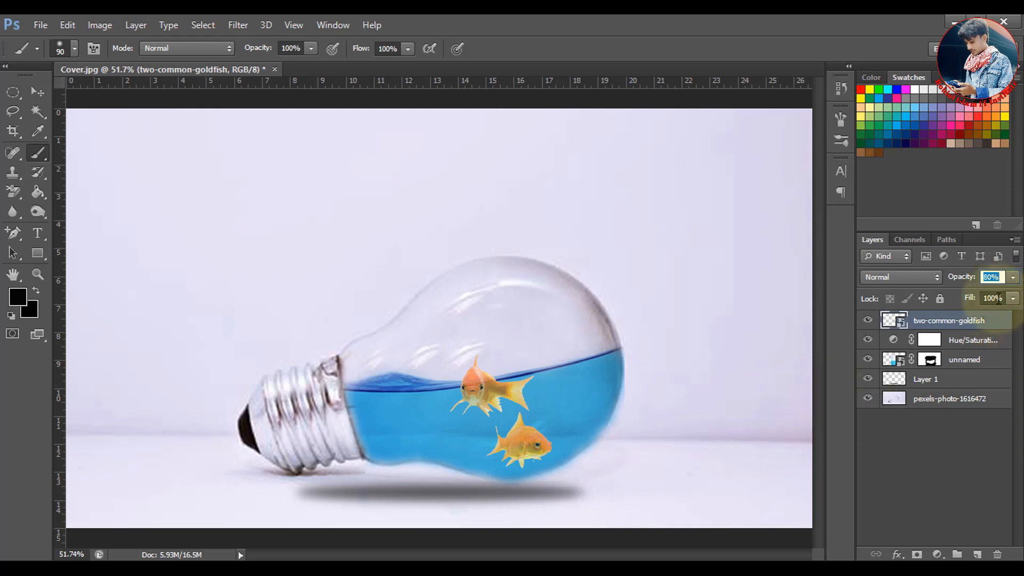
click(959, 476)
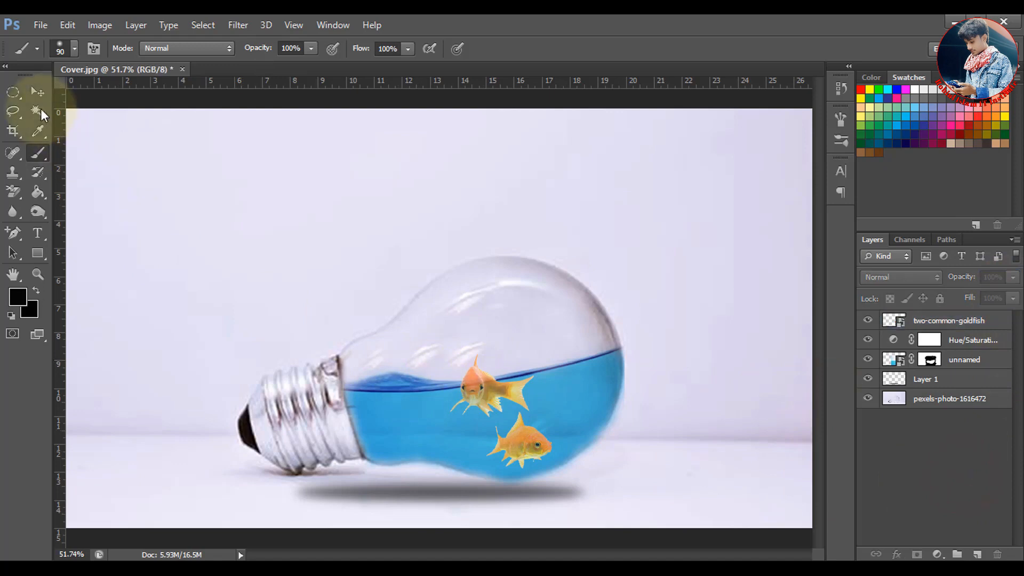
Place the Water-1600x900 image from the Desktop above the goldfish layer
click(40, 23)
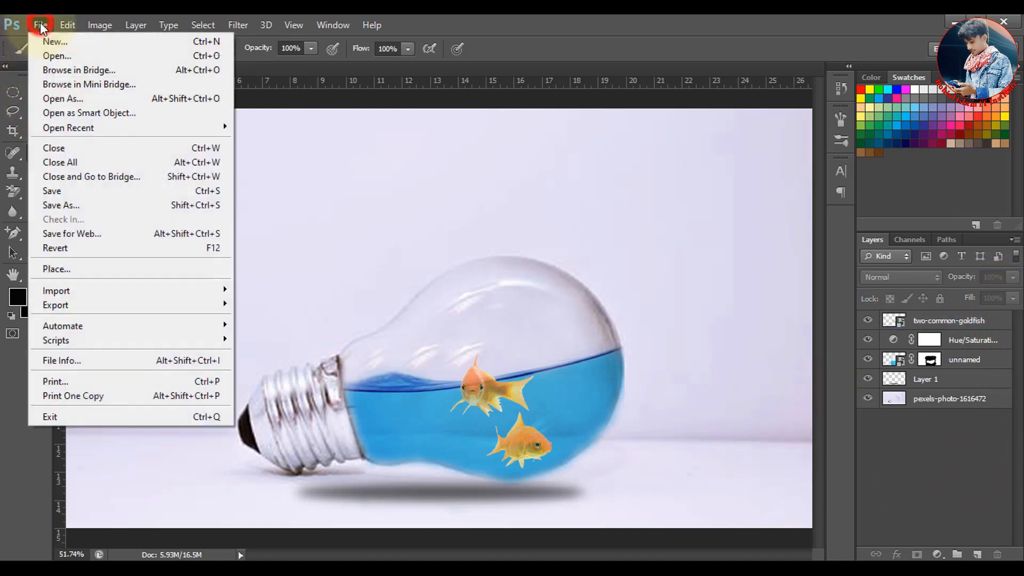
click(74, 269)
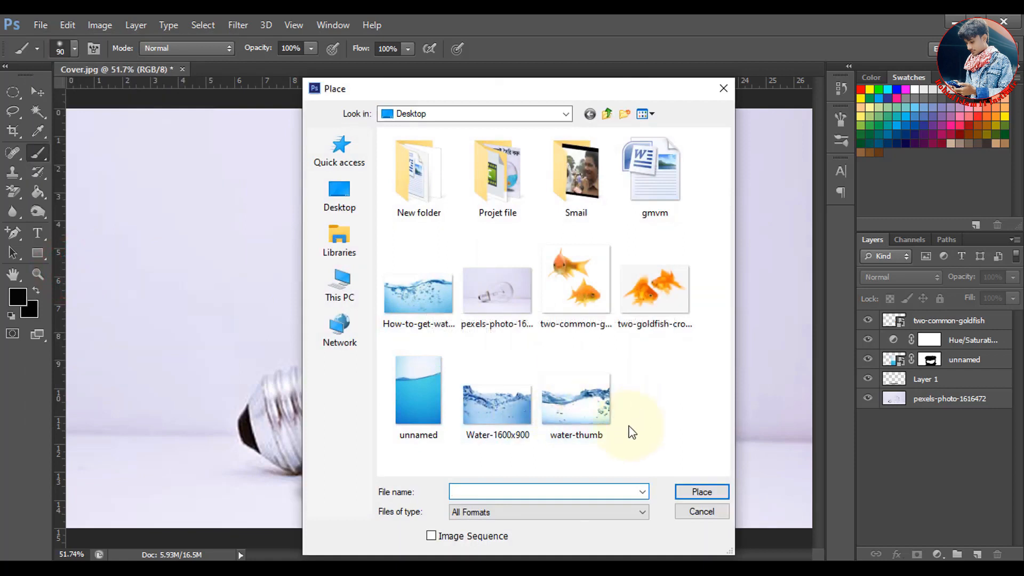
click(505, 417)
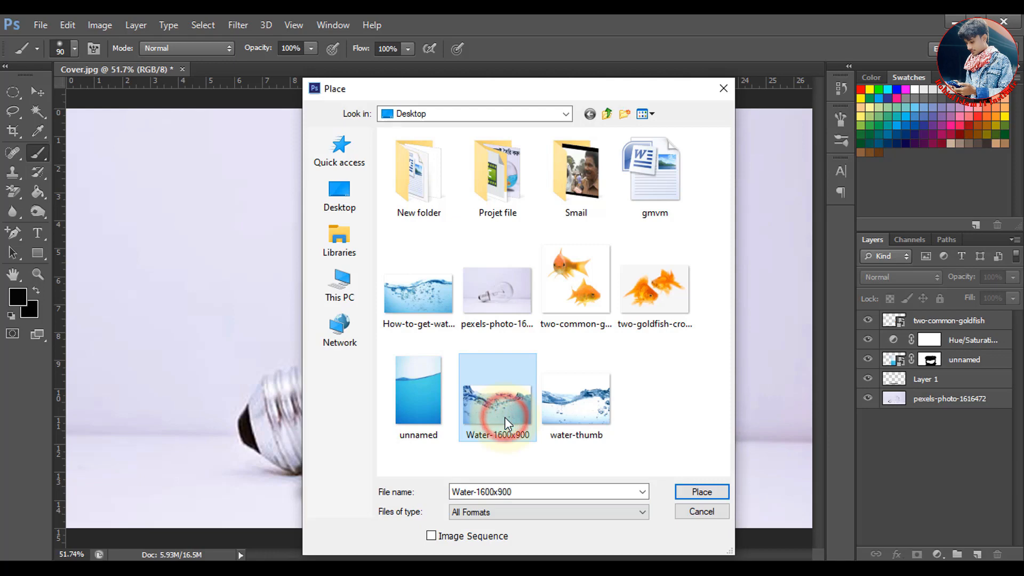
click(703, 492)
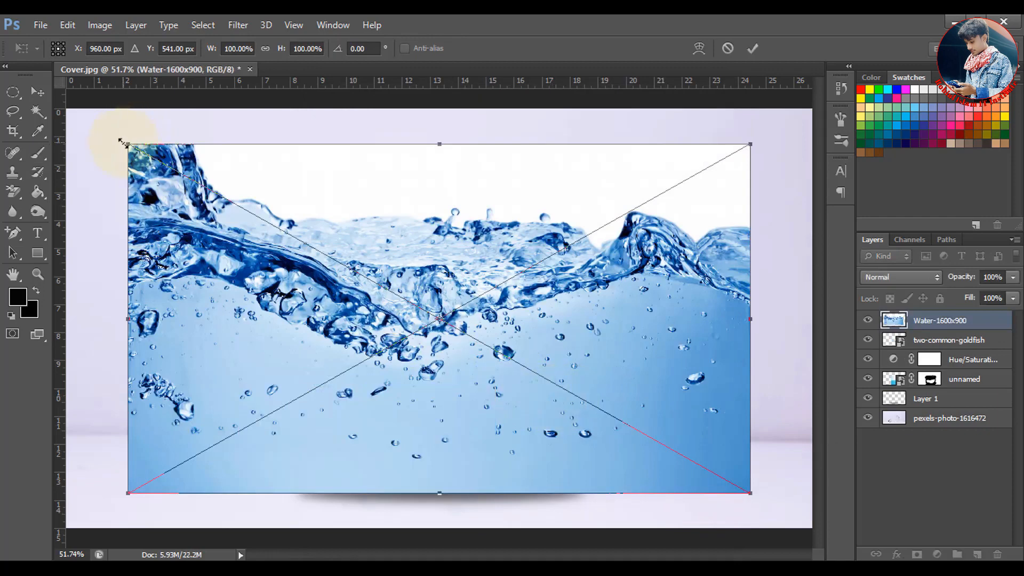
Scale the placed water image to about 52%, rotate it about -6.3° and position it over the water-filled part of the bulb
drag(122, 143, 401, 298)
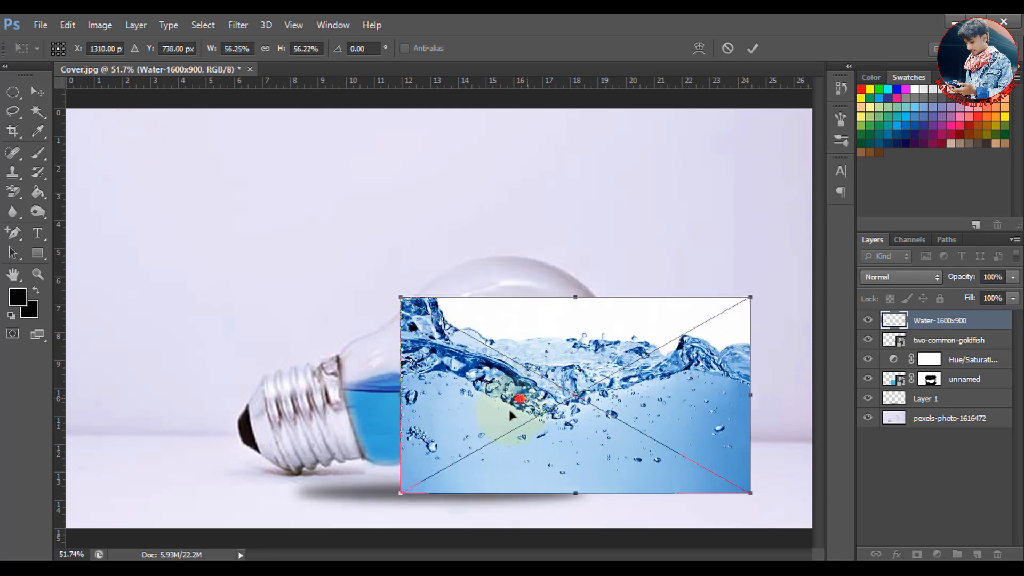
drag(510, 413, 453, 479)
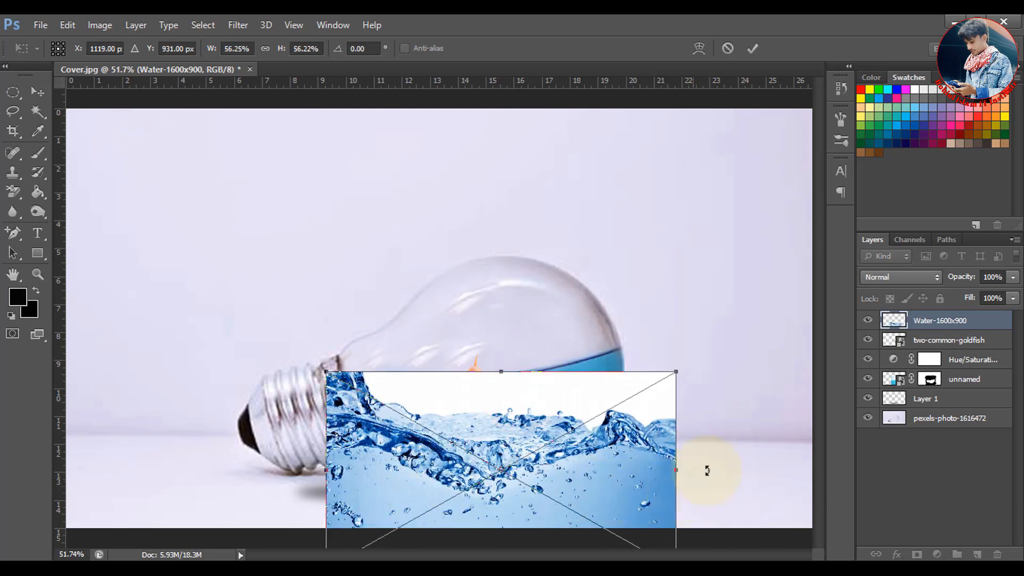
scroll(729, 430, down, 3)
mouse_move(664, 447)
mouse_down()
mouse_move(661, 401)
mouse_move(663, 442)
mouse_up()
drag(563, 440, 571, 429)
drag(669, 419, 668, 415)
drag(638, 477, 617, 466)
mouse_move(568, 441)
mouse_down()
mouse_move(579, 436)
mouse_move(569, 438)
mouse_up()
drag(598, 336, 602, 333)
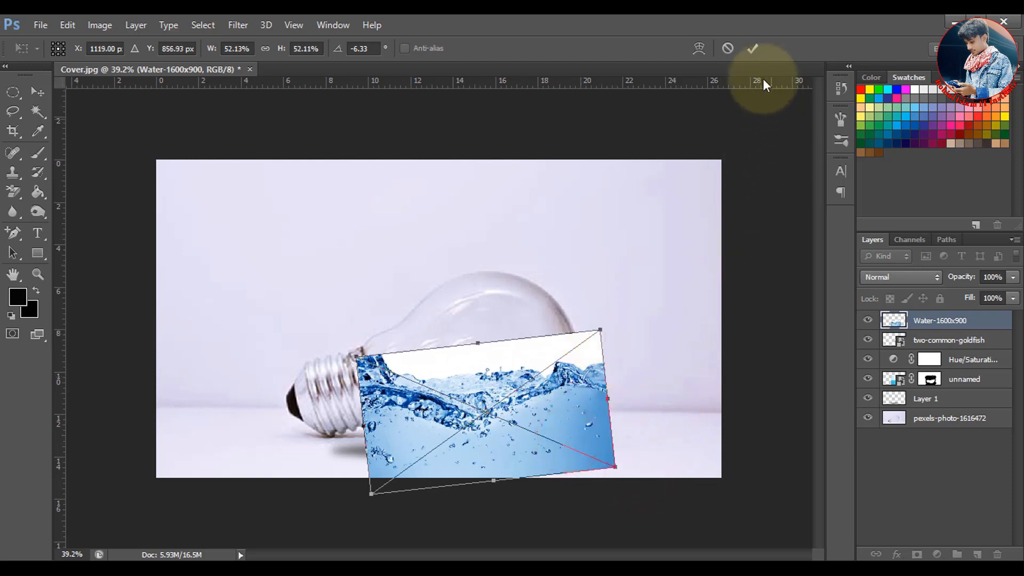
click(752, 49)
key(b)
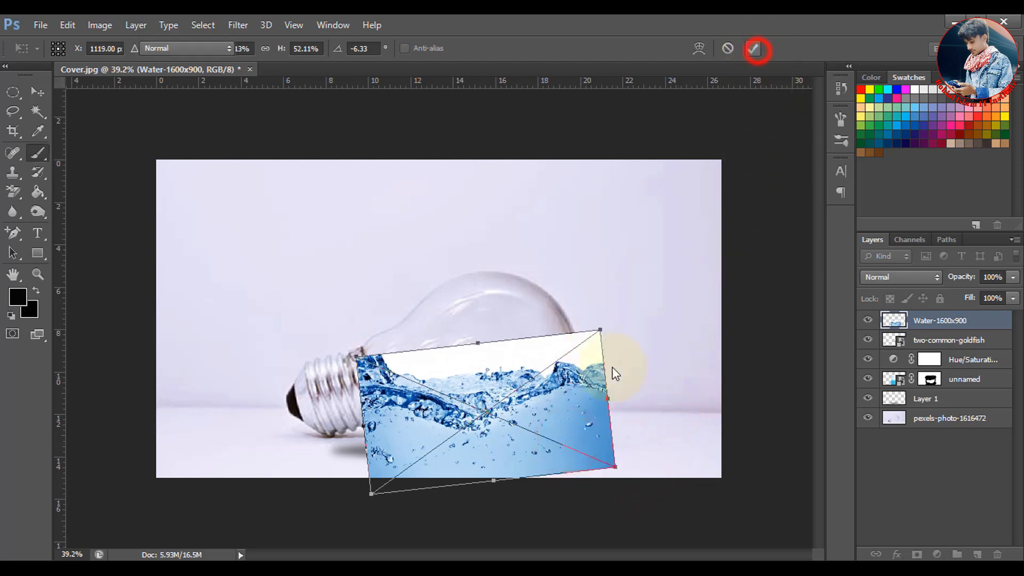
Set the Water-1600x900 layer's blend mode to Overlay and its opacity to 40%
click(902, 282)
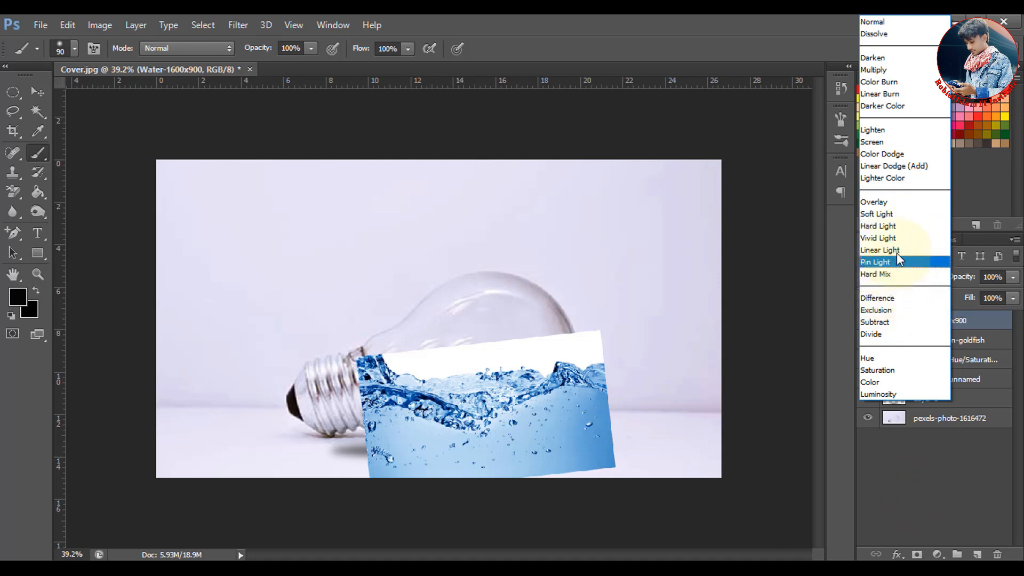
click(887, 202)
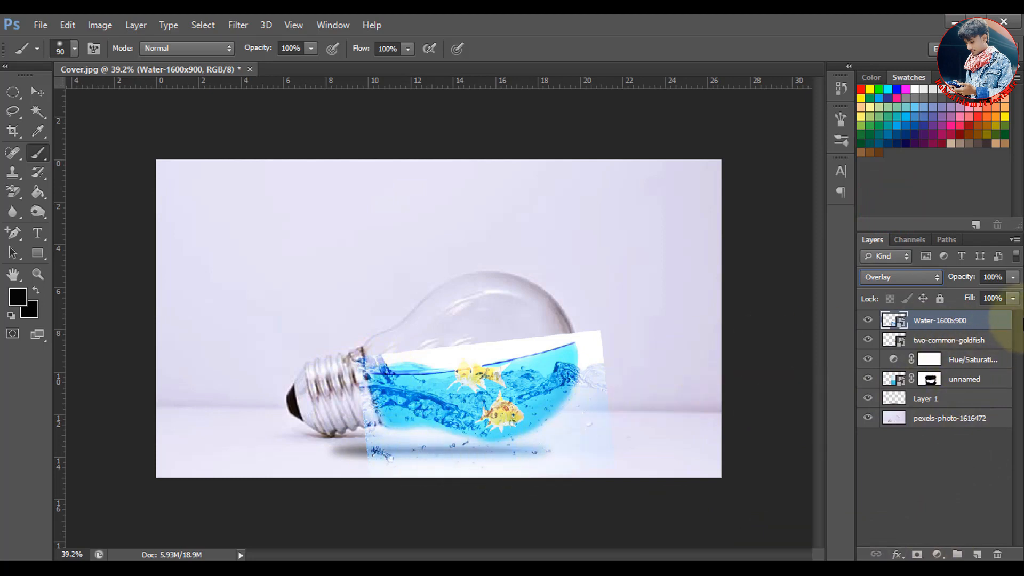
click(1013, 277)
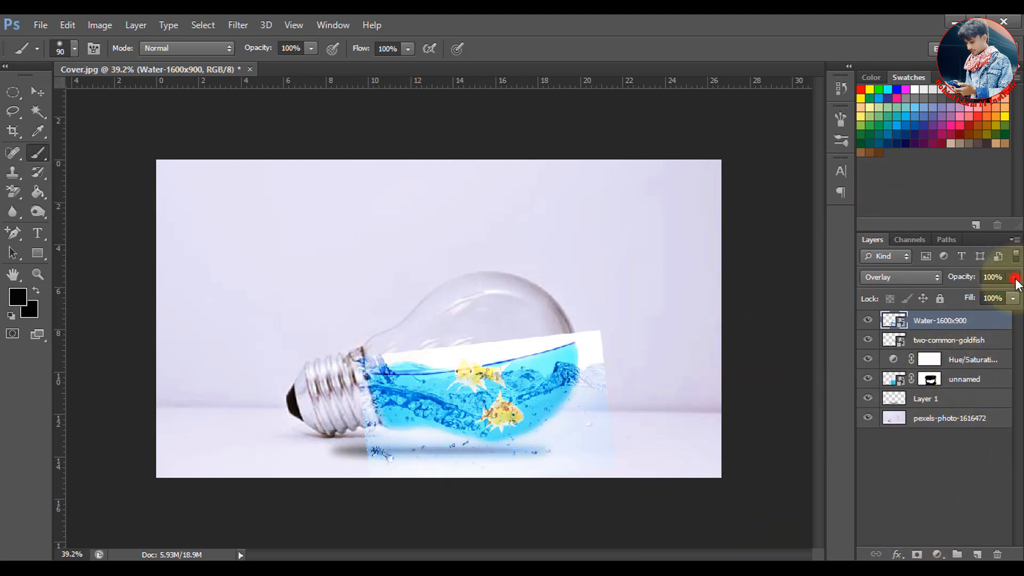
drag(997, 293, 964, 295)
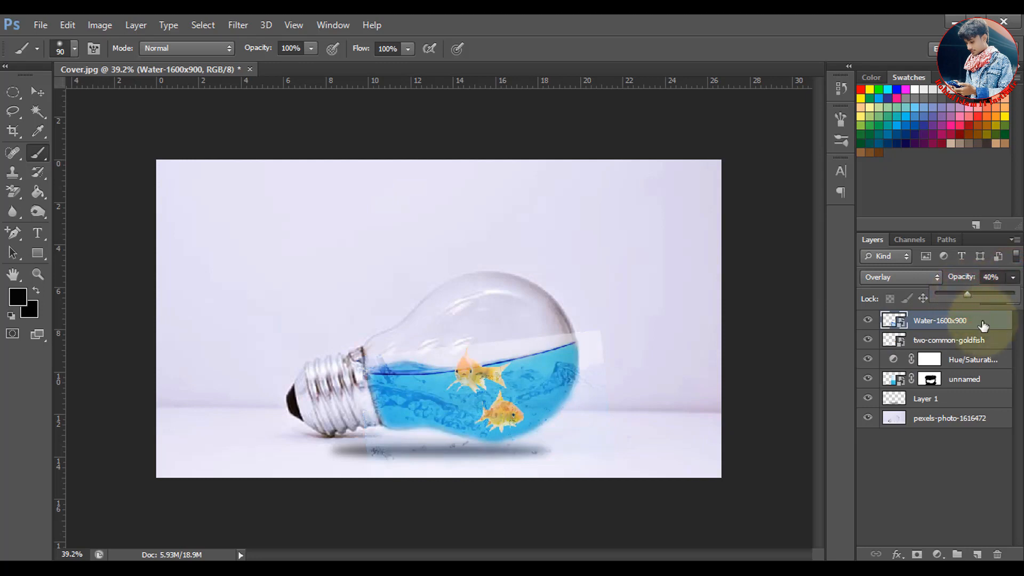
click(1015, 279)
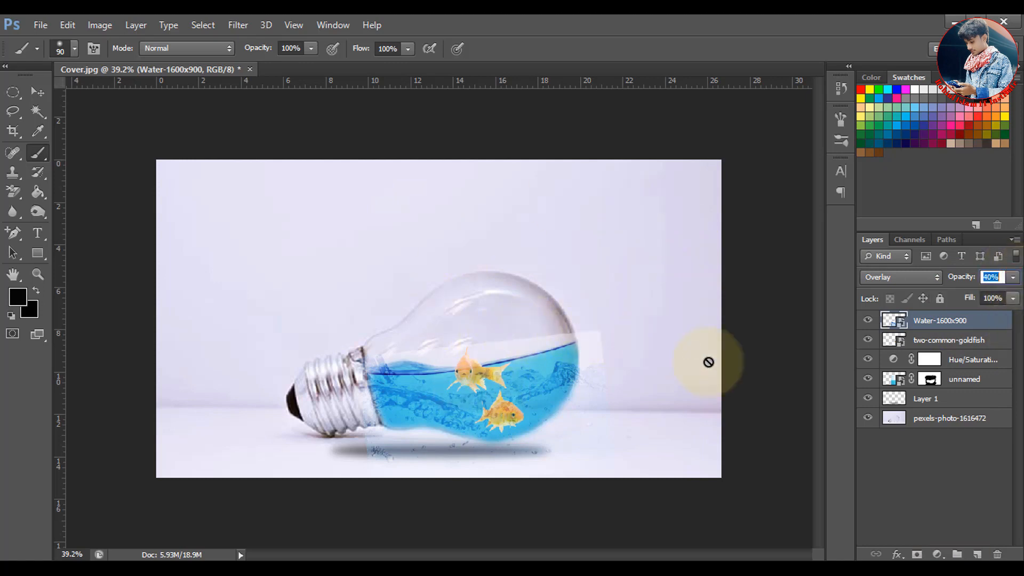
Add a layer mask to the Water-1600x900 layer and paint black to hide the texture above the waterline and outside the glass
click(919, 555)
key(d)
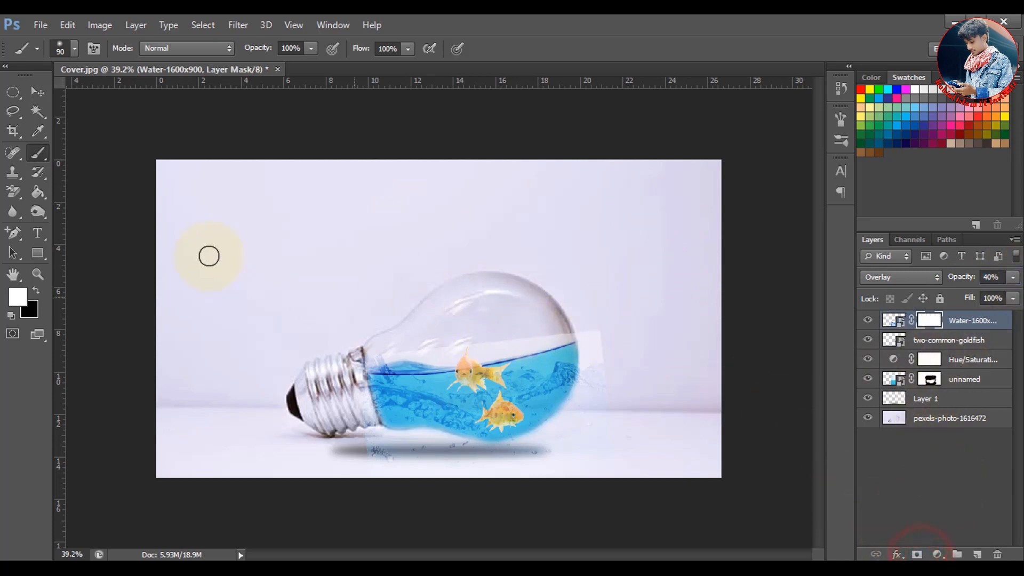
click(34, 288)
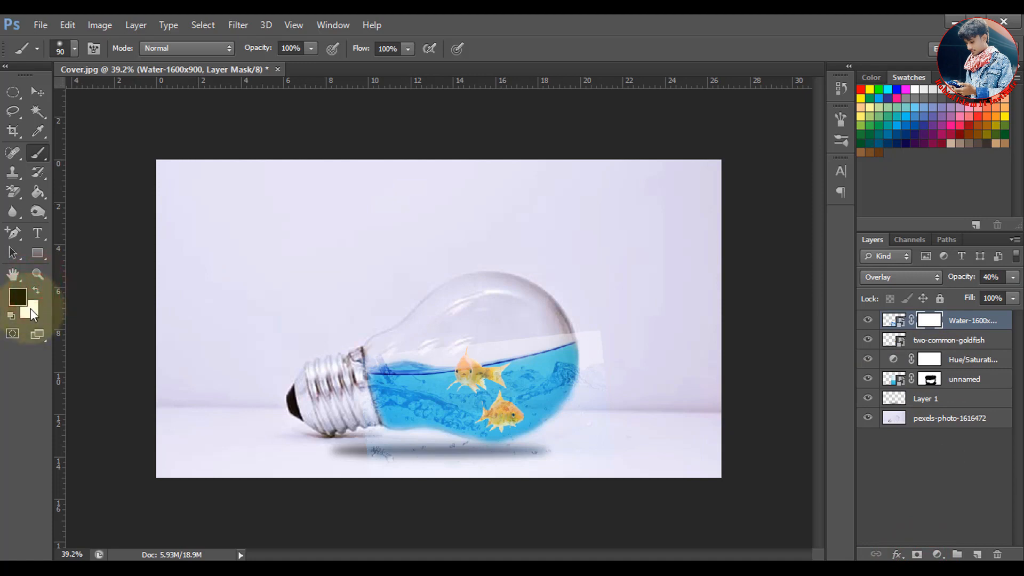
key(d)
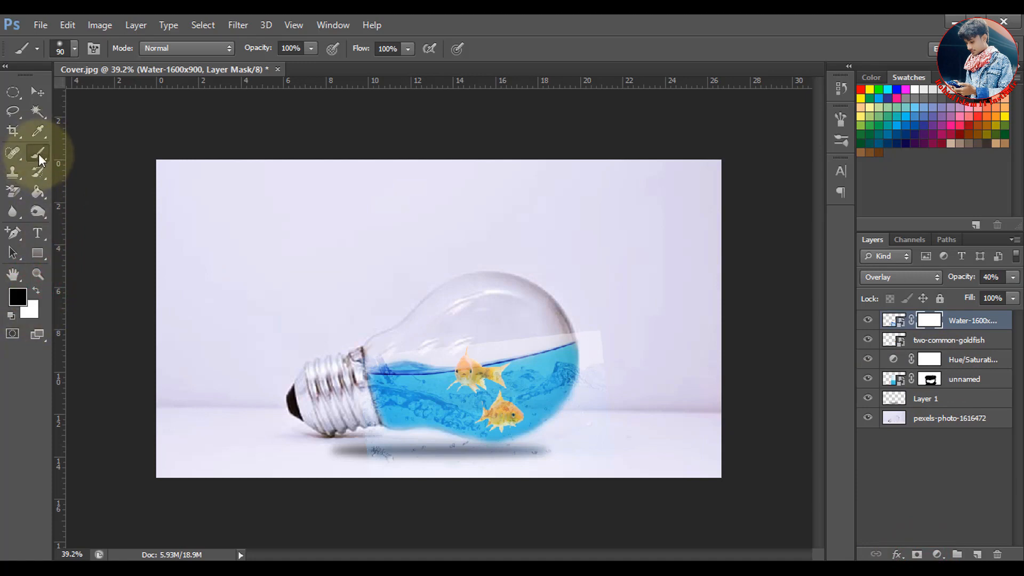
click(340, 312)
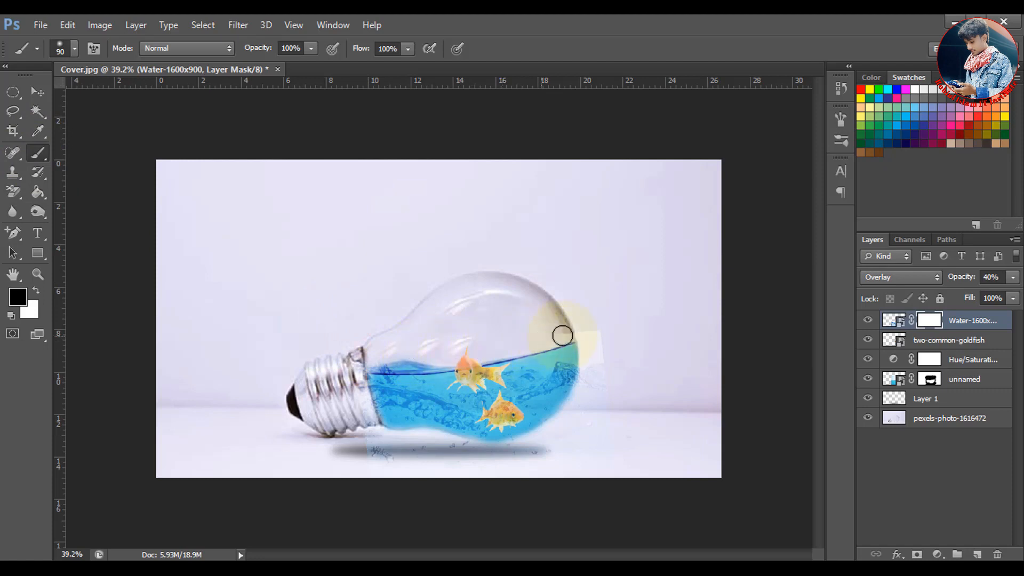
mouse_move(590, 333)
mouse_down()
mouse_move(558, 421)
mouse_move(360, 391)
mouse_move(418, 450)
mouse_move(469, 466)
mouse_move(439, 478)
mouse_move(603, 366)
mouse_move(549, 452)
mouse_move(588, 369)
mouse_up()
scroll(661, 401, up, 1)
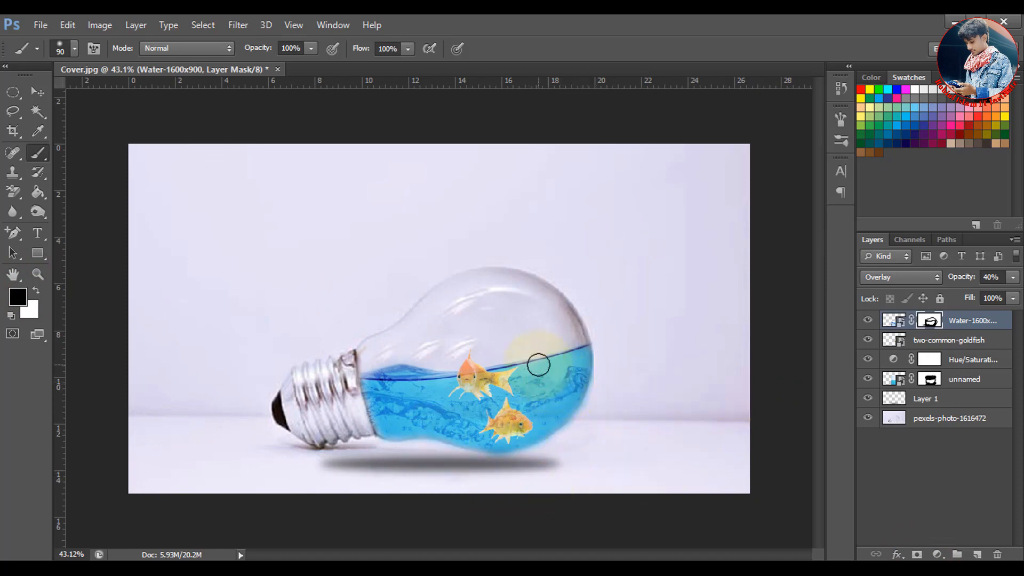
Save the composition to the Desktop as a JPEG named Photo at quality 12 (Maximum), Baseline ("Standard")
click(43, 29)
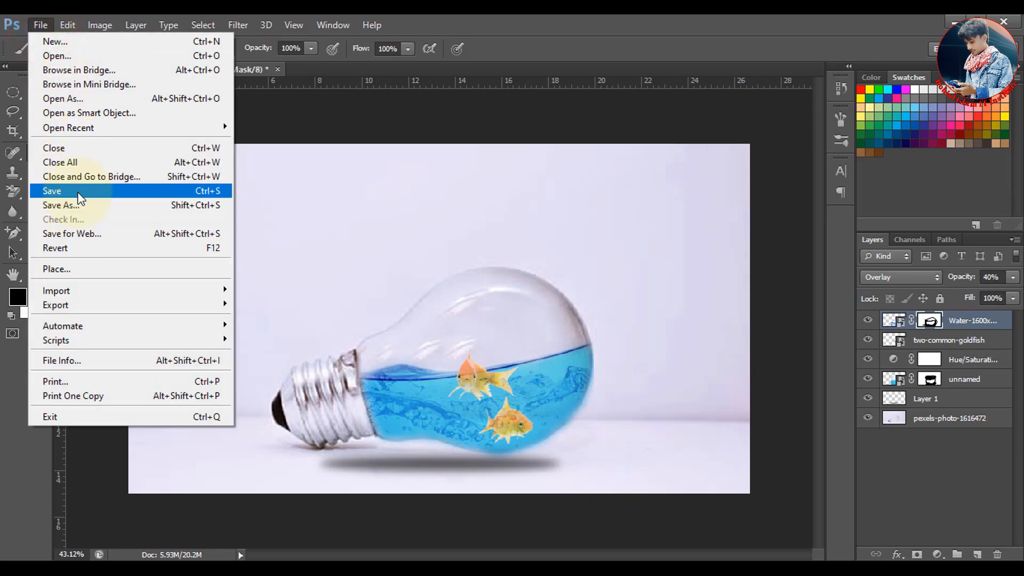
click(78, 192)
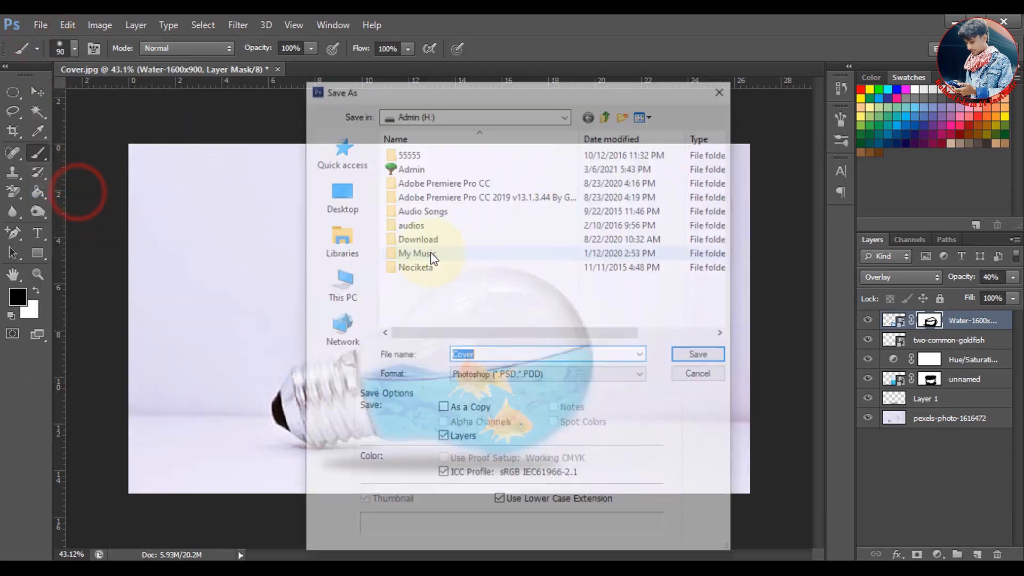
click(347, 200)
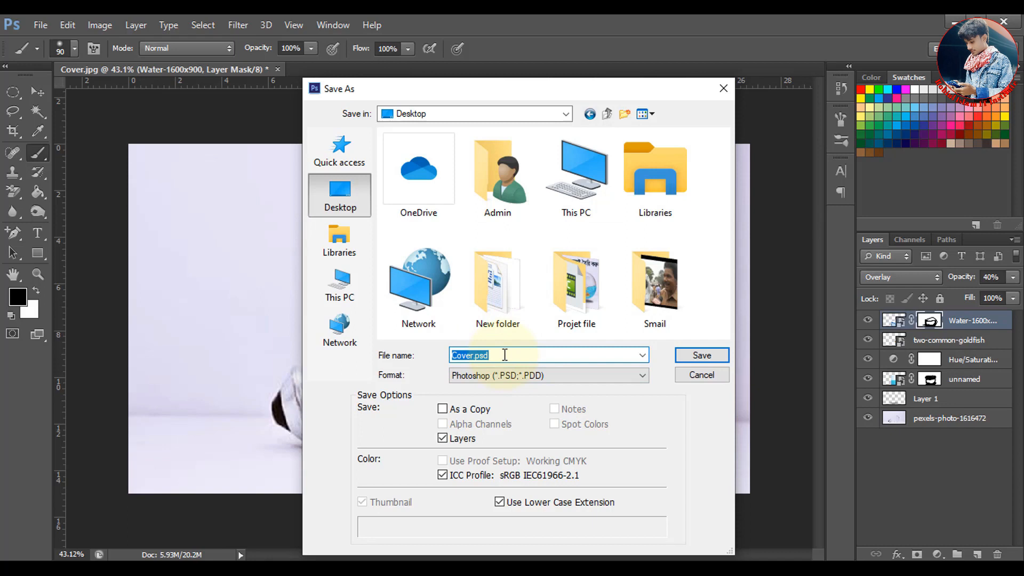
text(Photo)
click(565, 382)
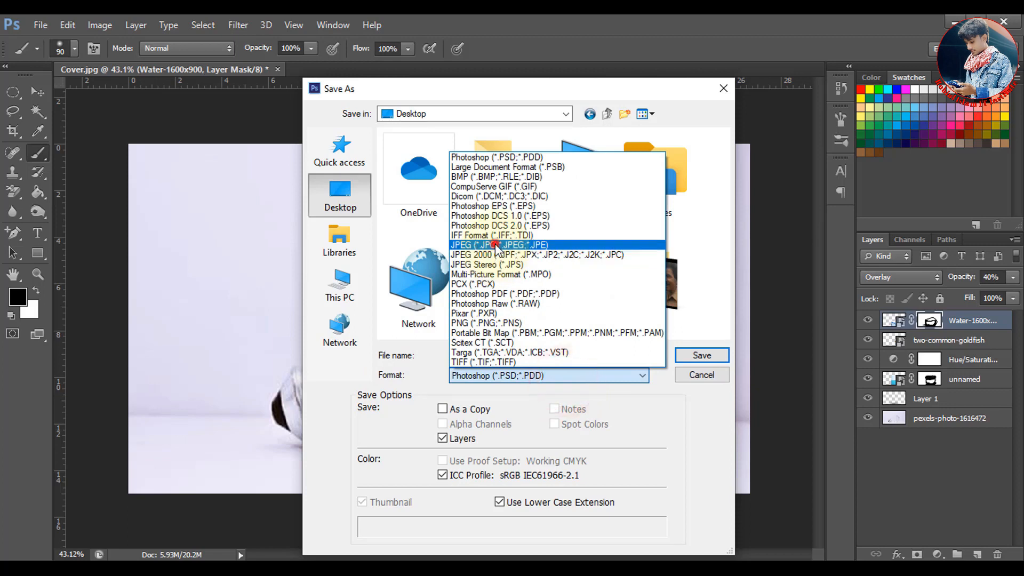
click(495, 245)
click(702, 356)
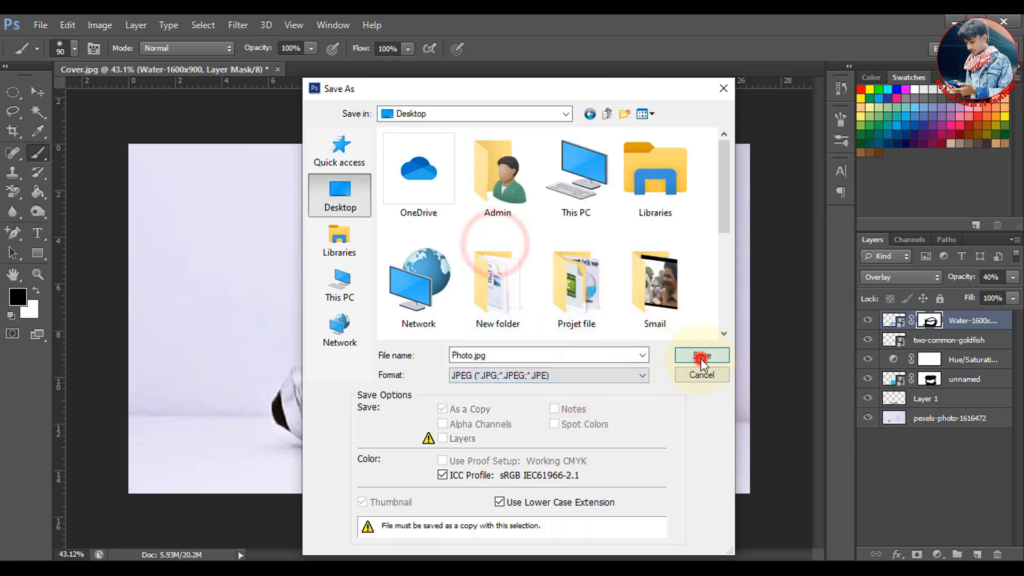
key(space)
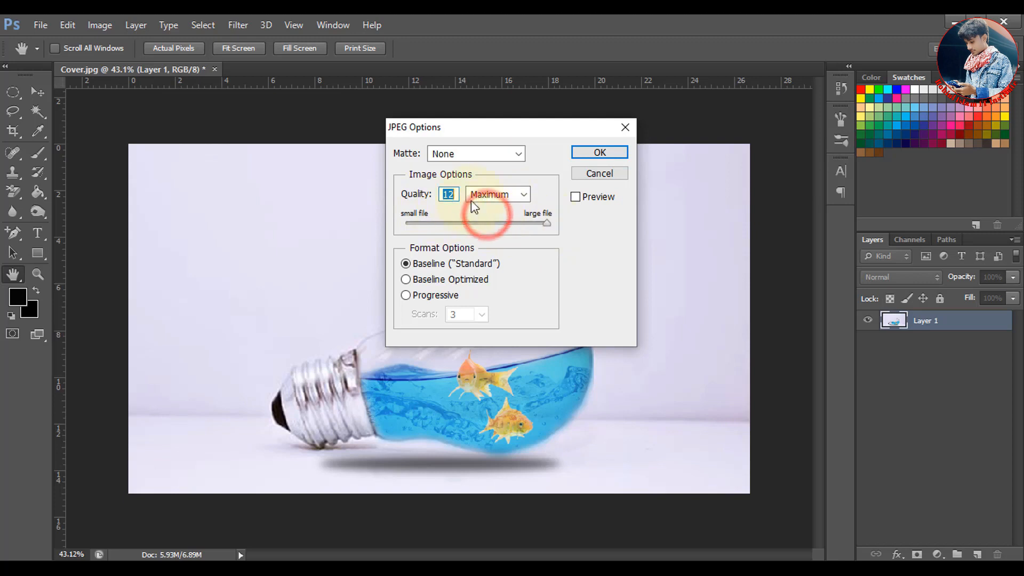
click(593, 153)
click(599, 152)
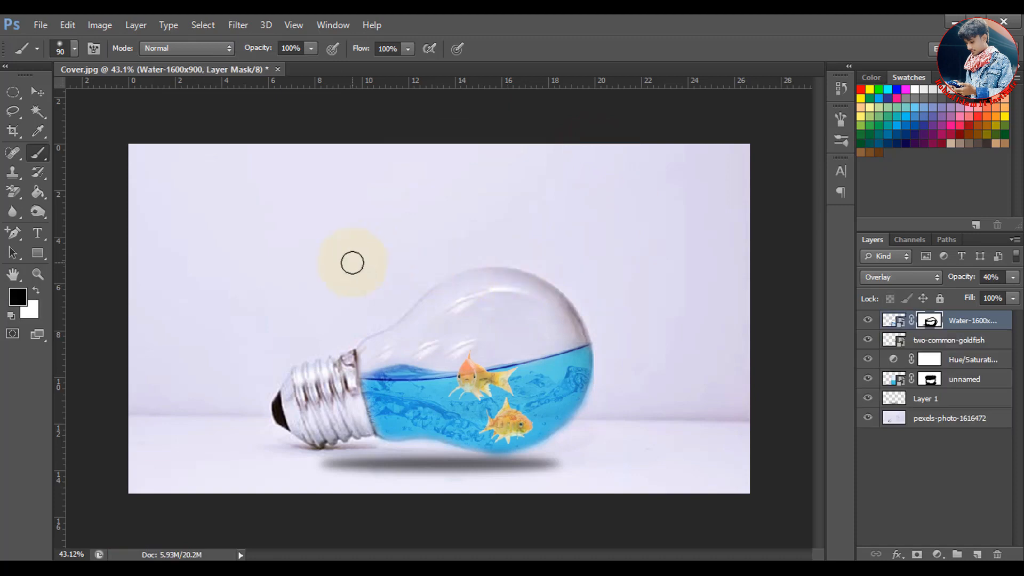
Save the layered document to the Desktop in Photoshop (PSD) format under the name Psd
click(50, 27)
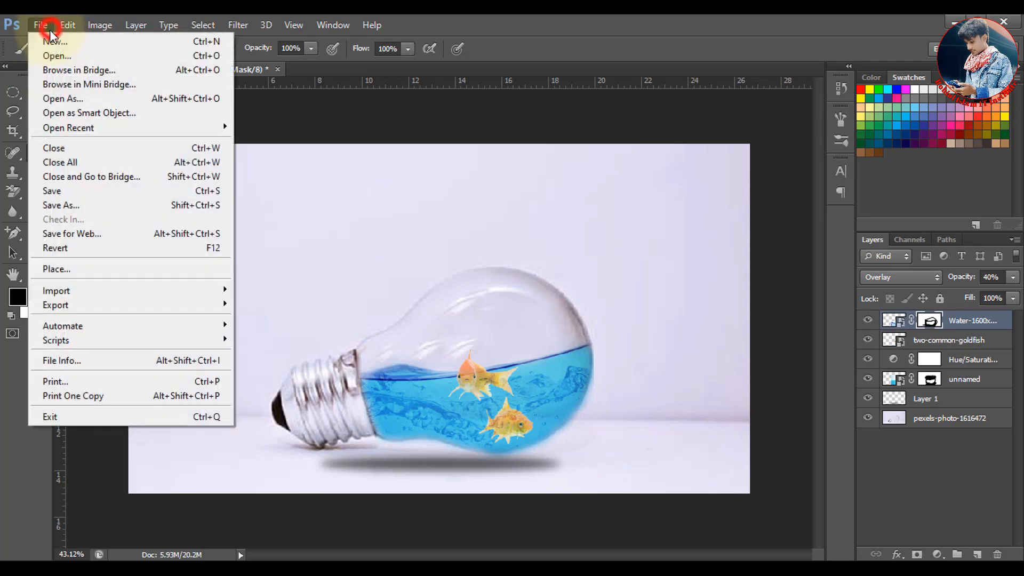
click(74, 205)
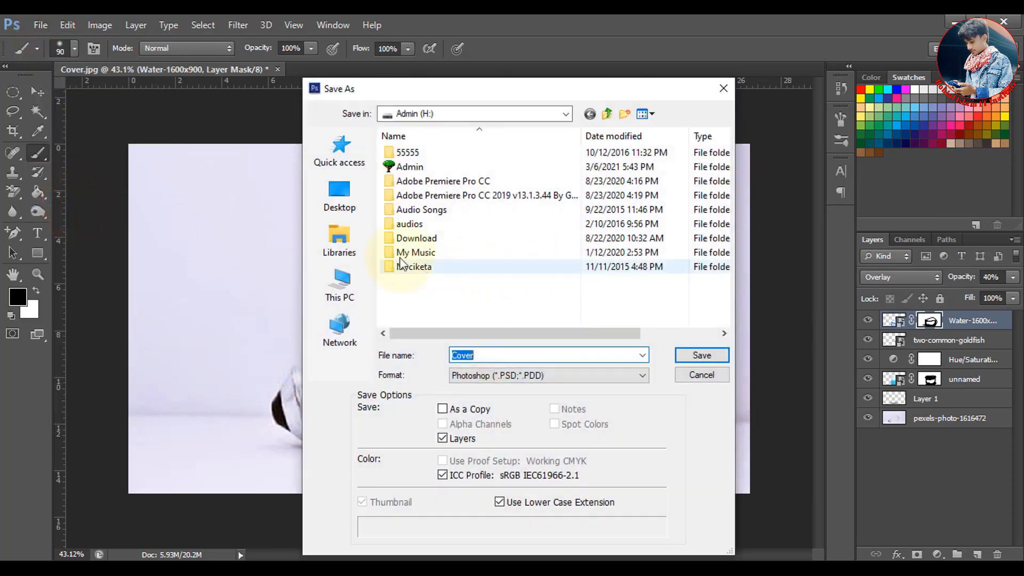
click(346, 203)
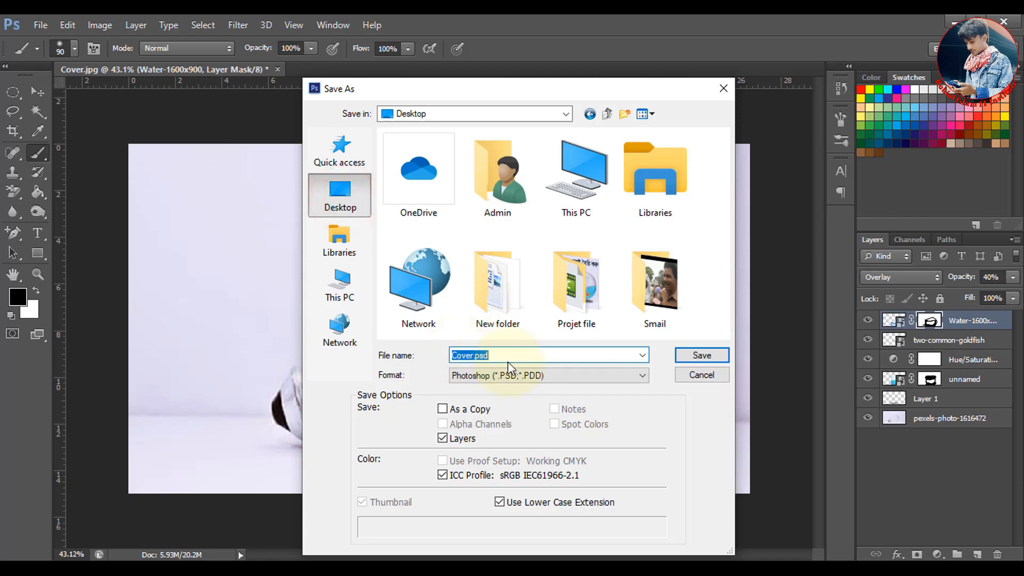
text(Psd)
click(552, 380)
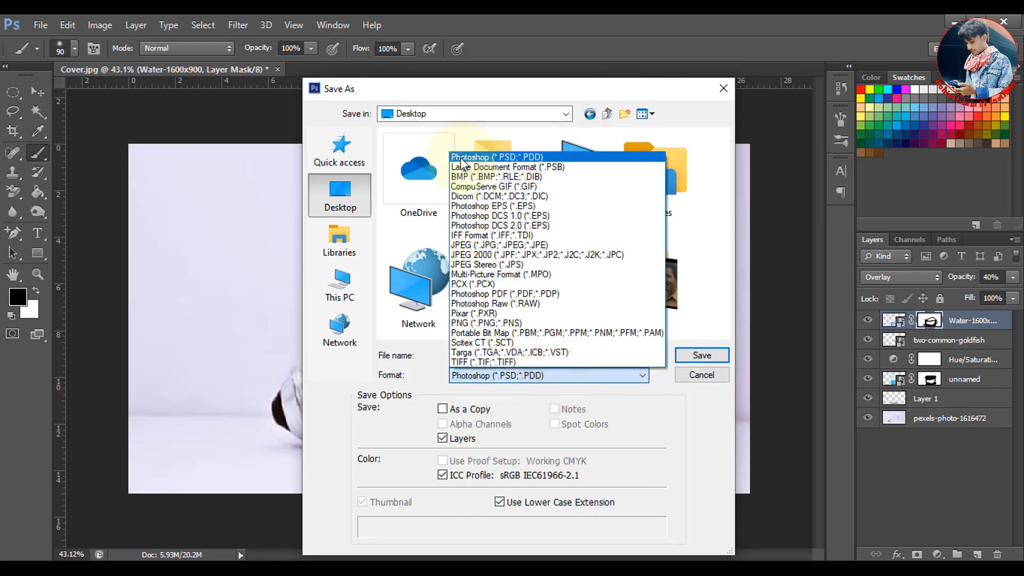
click(514, 160)
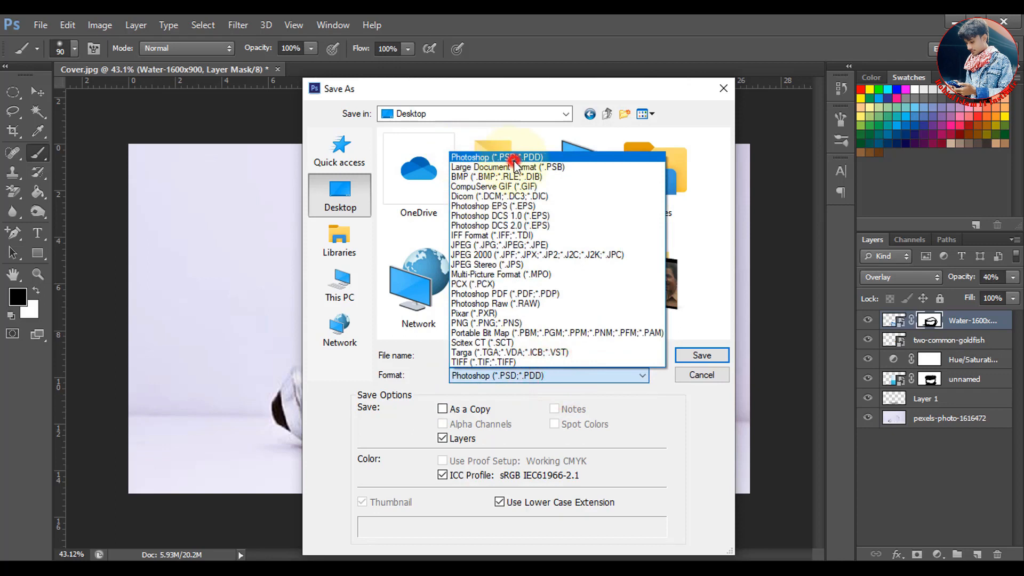
click(701, 356)
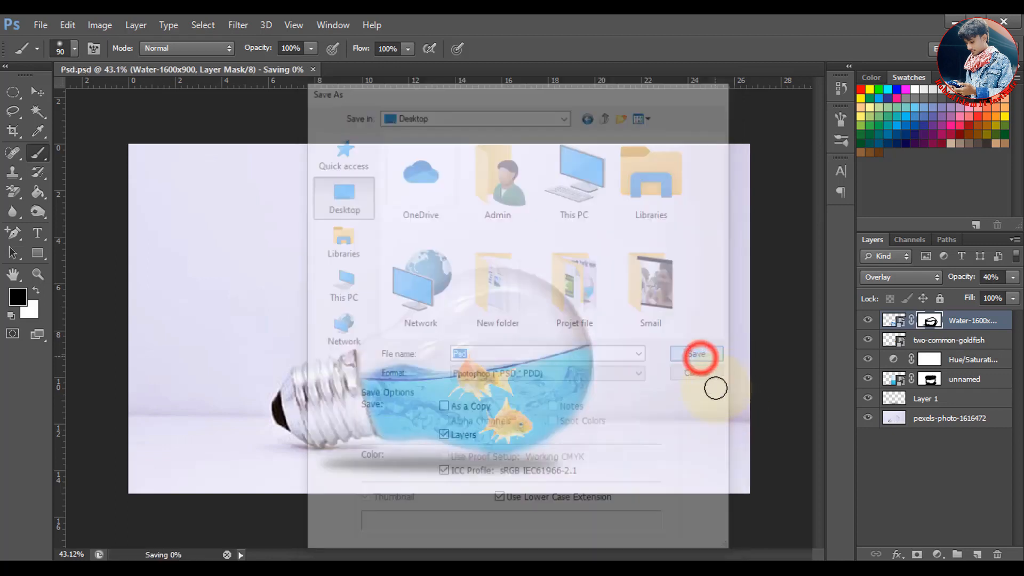